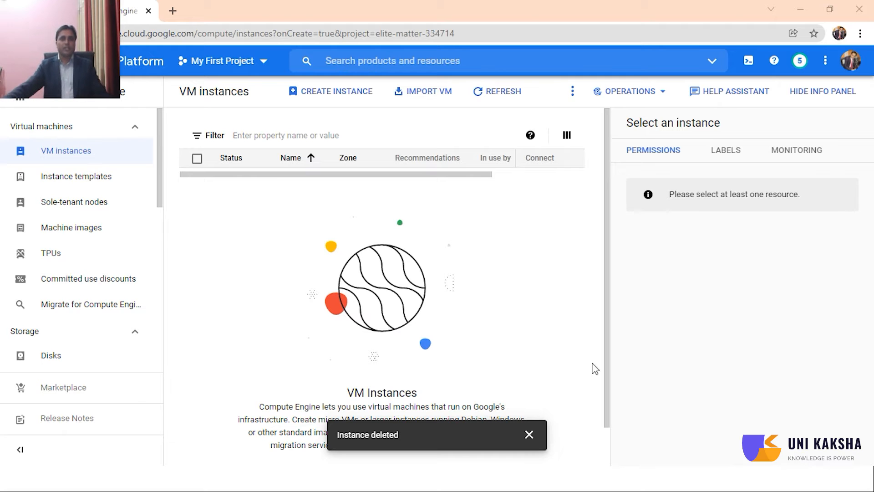
Search the console for billing and open the billing account's overview page.
left_click(400, 61)
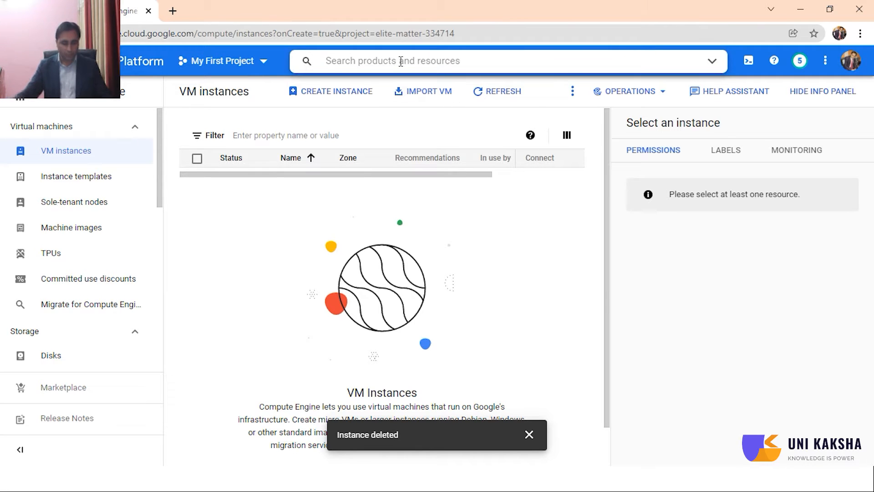
type("bill")
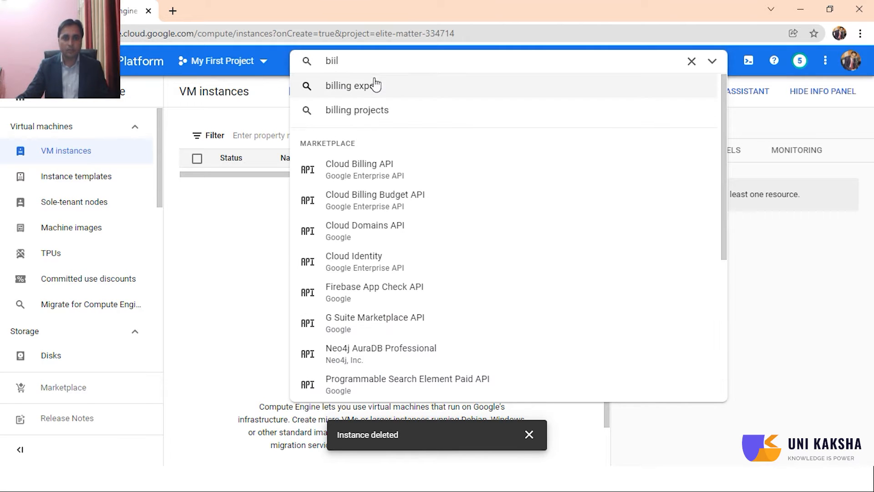
key("BackSpace")
key("BackSpace")
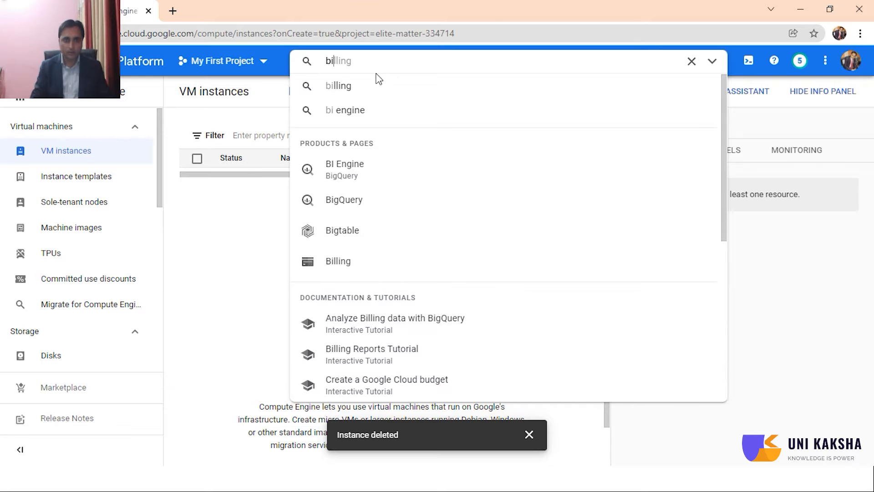
type("lling")
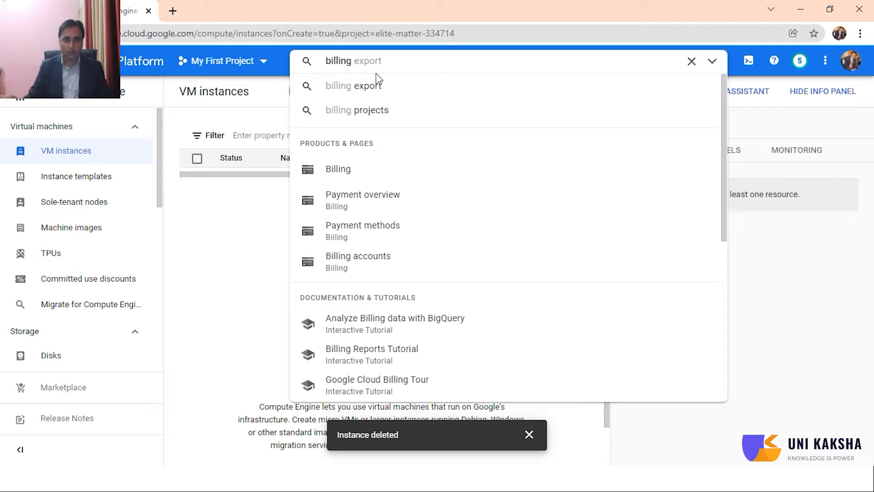
left_click(352, 264)
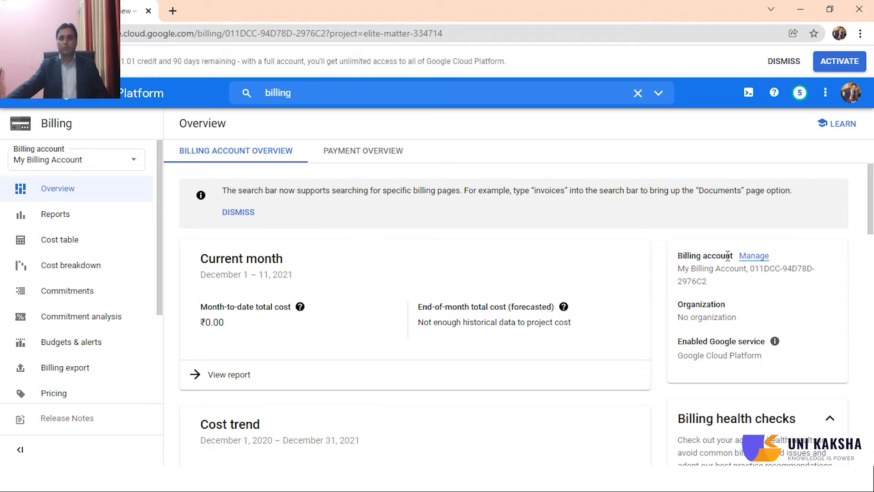
Examine the billing overview, including the billing account, current month cost, cost trend, health checks and free trial credit.
left_click_drag(676, 272, 807, 276)
scroll(608, 286, "down", 3)
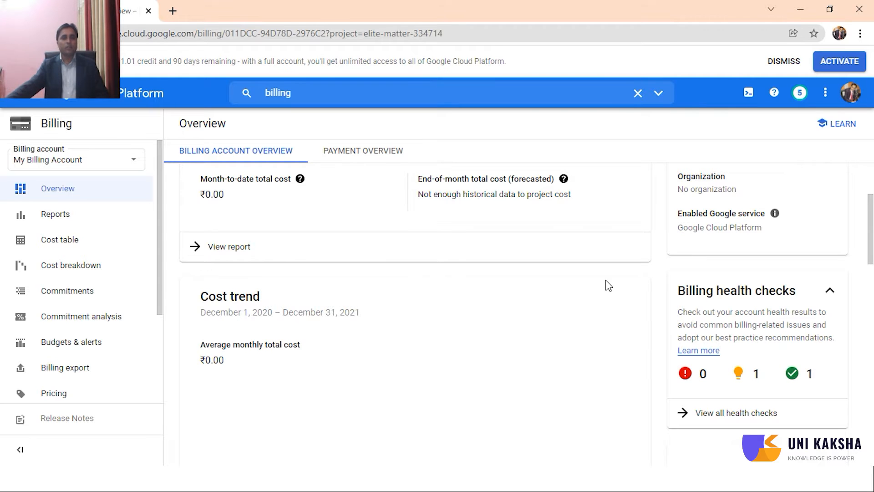
scroll(606, 281, "down", 3)
scroll(606, 281, "down", 2)
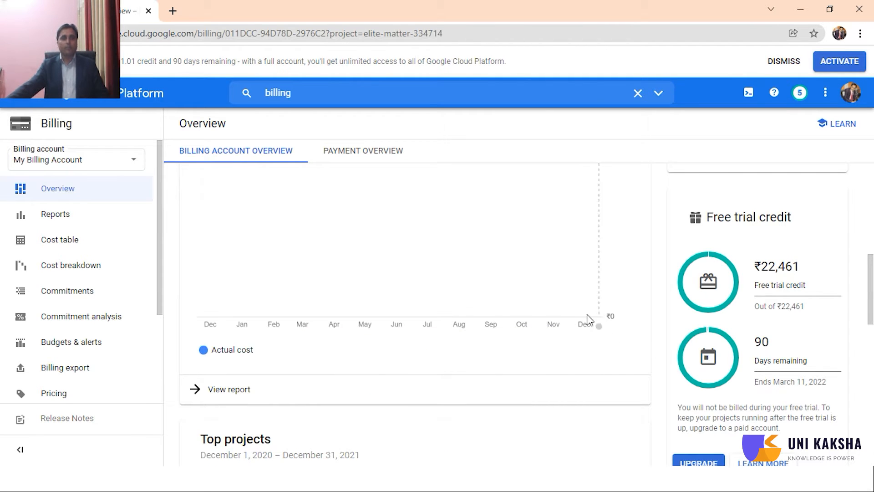
scroll(581, 313, "up", 1)
scroll(581, 314, "up", 2)
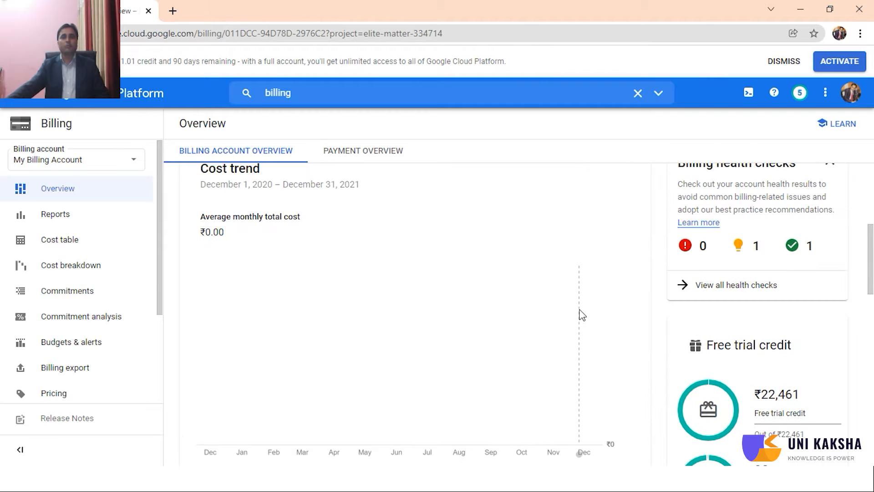
scroll(581, 314, "up", 3)
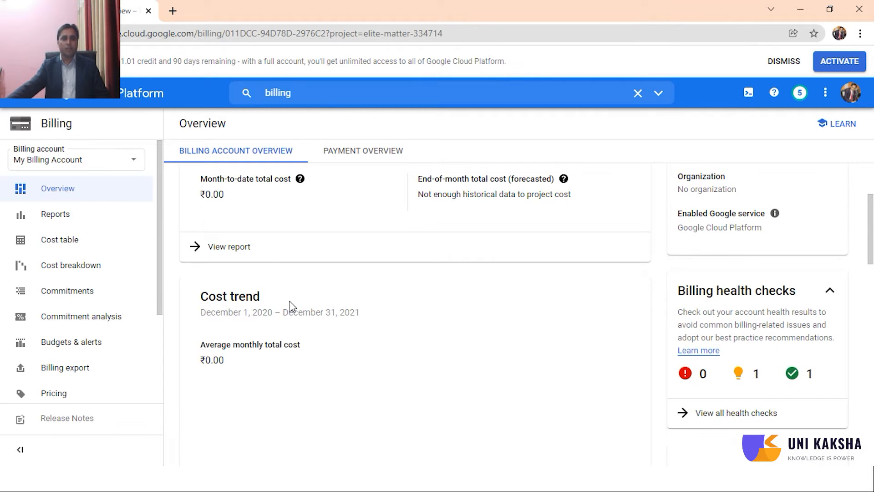
scroll(276, 297, "up", 1)
mouse_move(300, 243)
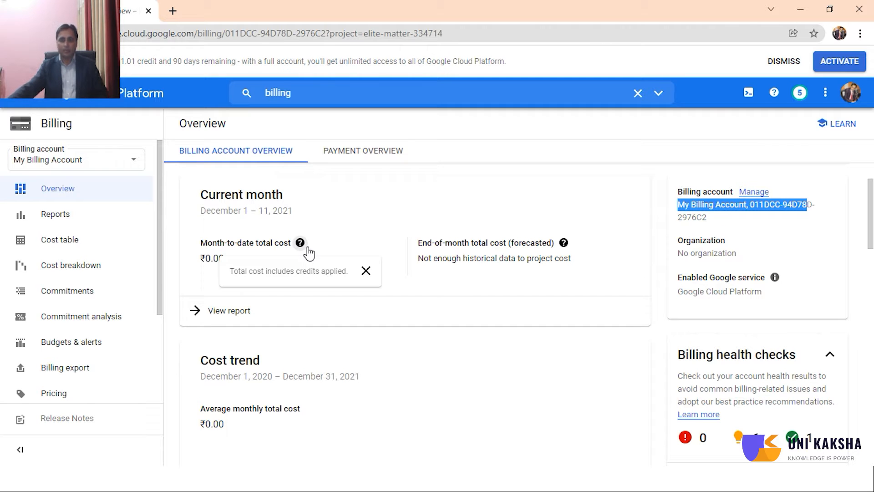
Leave Billing, clear the search, look through the product list and open the VM instances page of Compute Engine.
key("alt+Left")
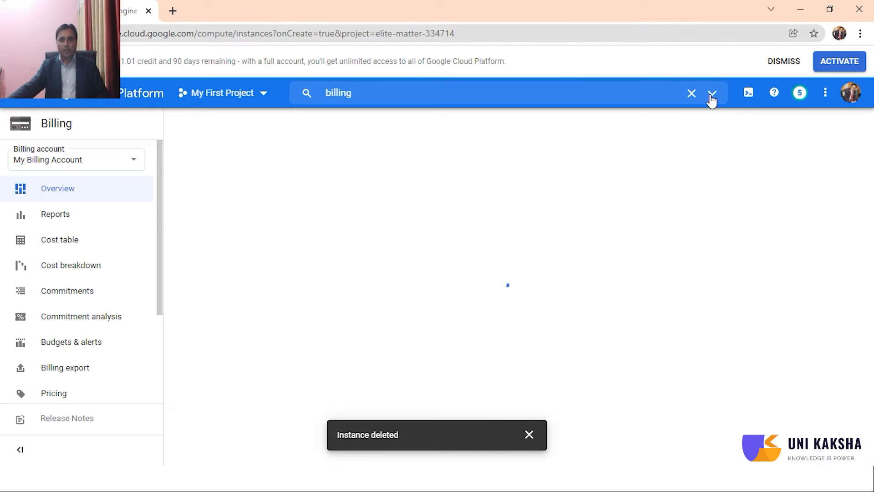
left_click(692, 92)
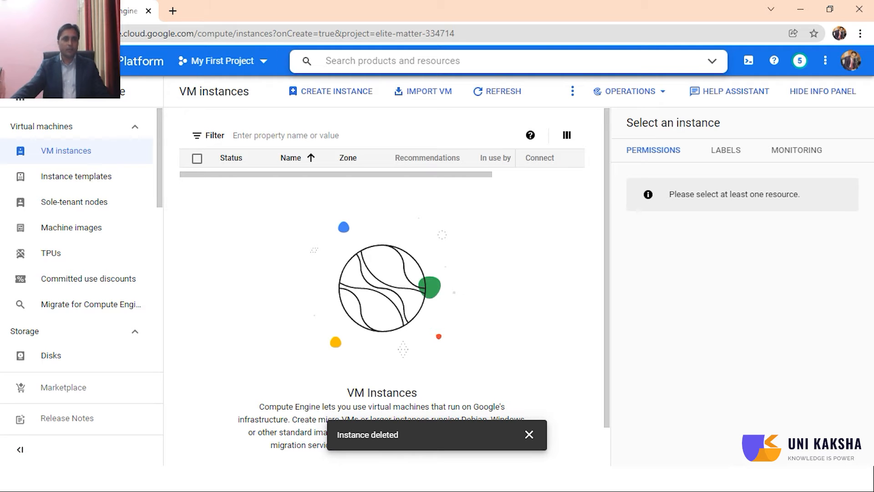
left_click(18, 60)
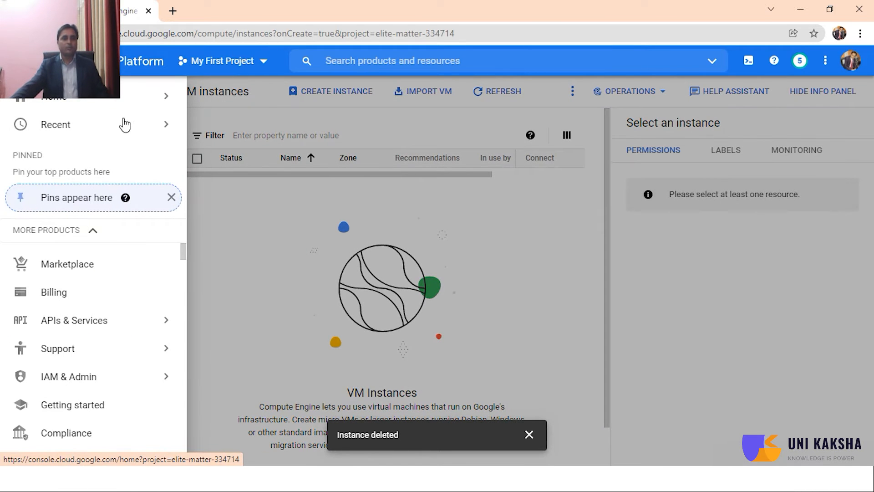
scroll(117, 309, "down", 3)
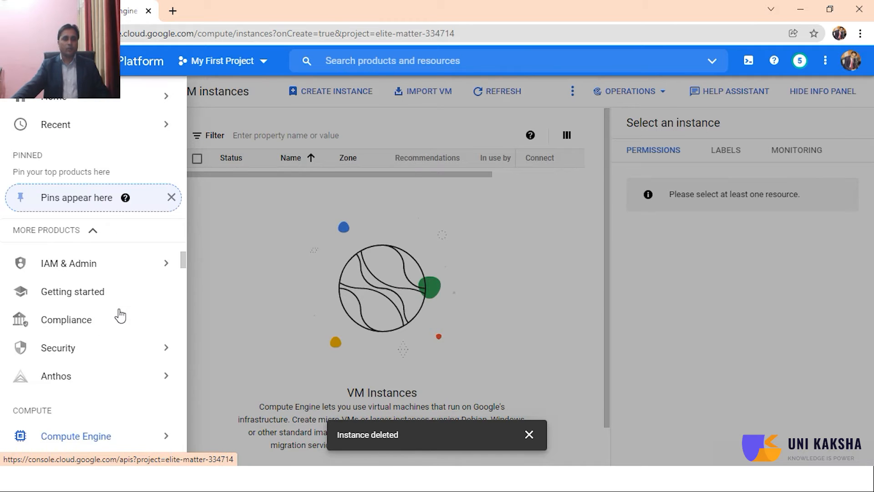
scroll(110, 418, "down", 1)
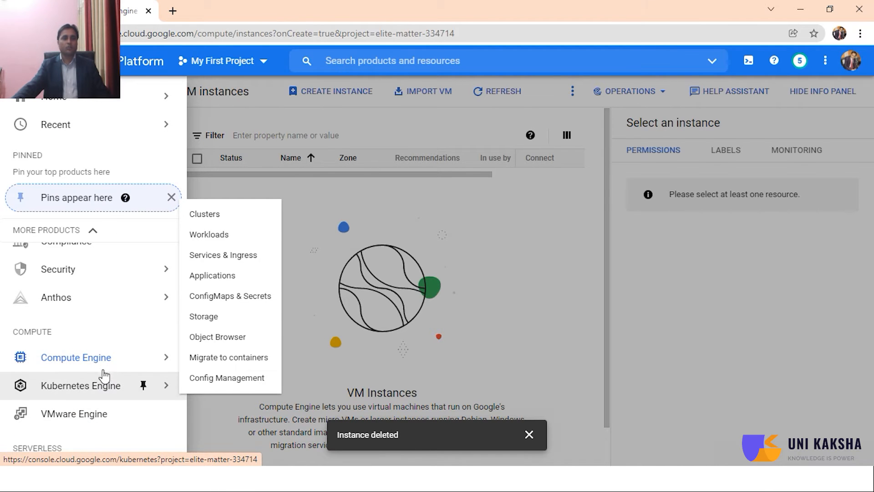
scroll(106, 369, "down", 2)
scroll(105, 371, "down", 2)
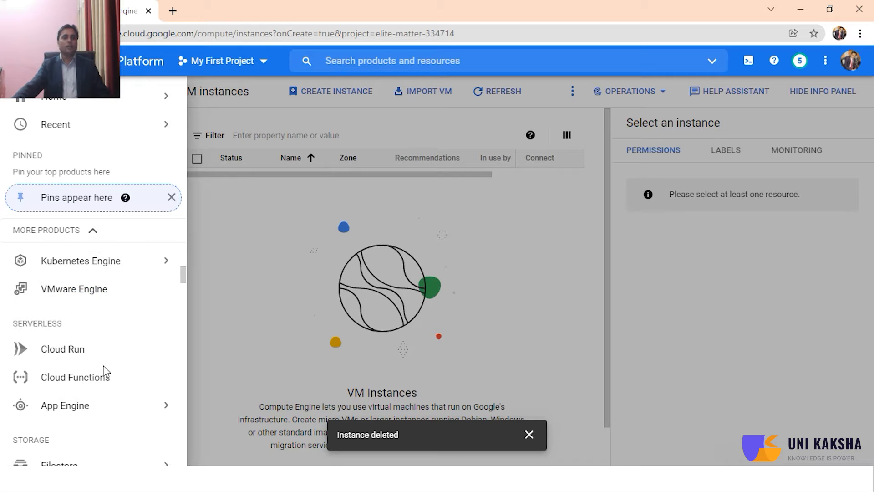
scroll(104, 369, "down", 2)
scroll(103, 369, "up", 6)
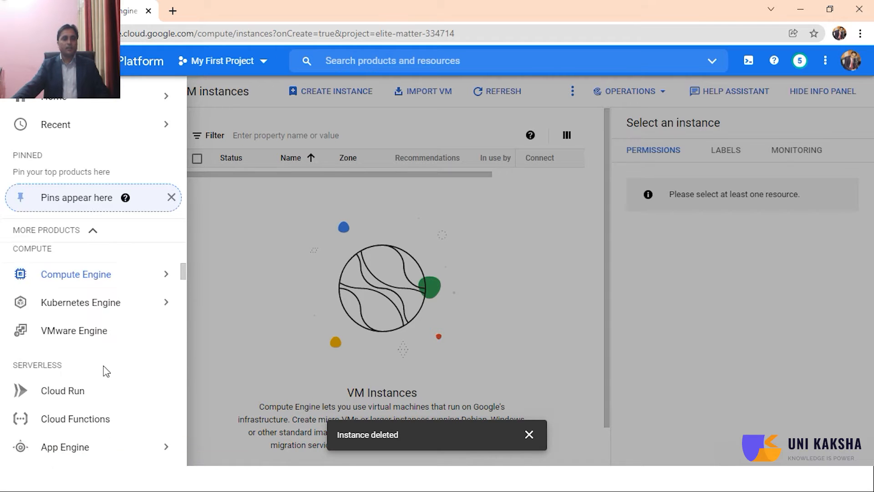
mouse_move(99, 371)
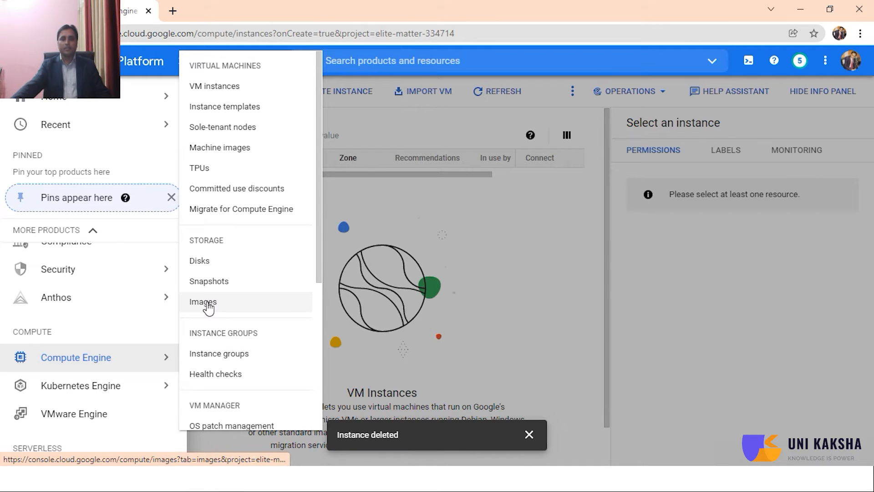
left_click(220, 86)
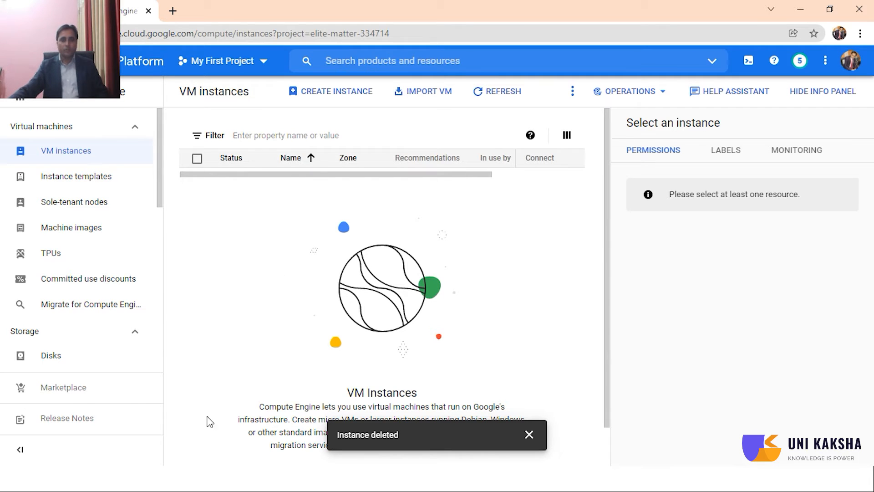
Dismiss the deletion notification and start creating a new VM instance named web-1.
left_click(528, 435)
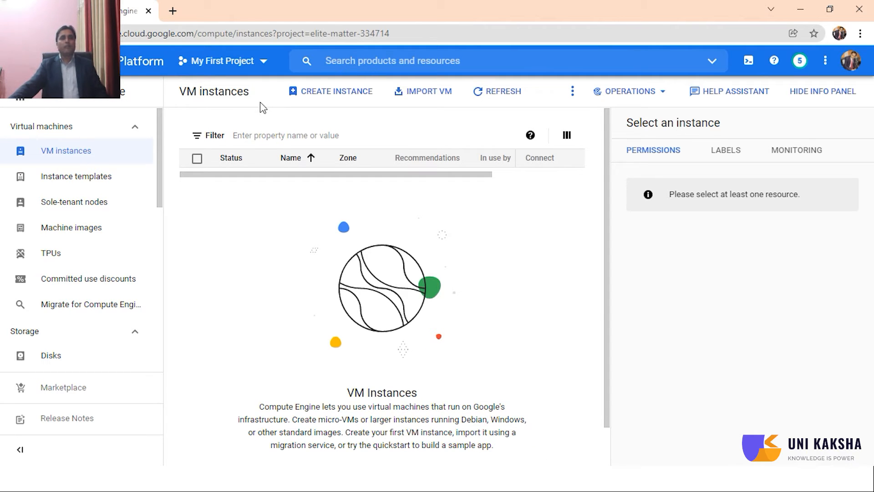
left_click(308, 102)
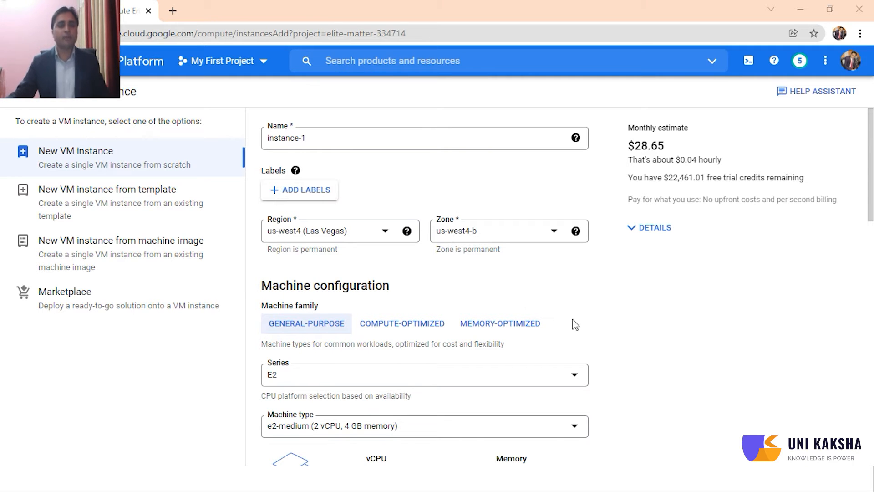
left_click(344, 142)
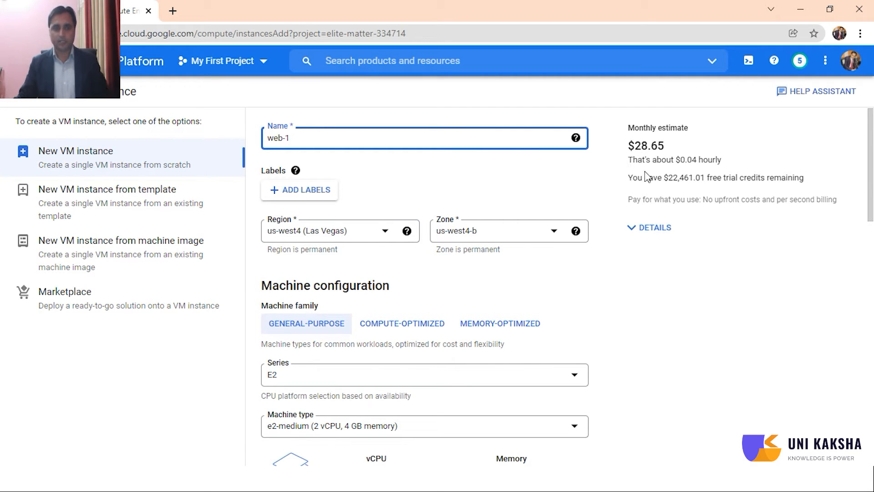
Add a label with key name and value web-server to the new instance and save it.
left_click(312, 201)
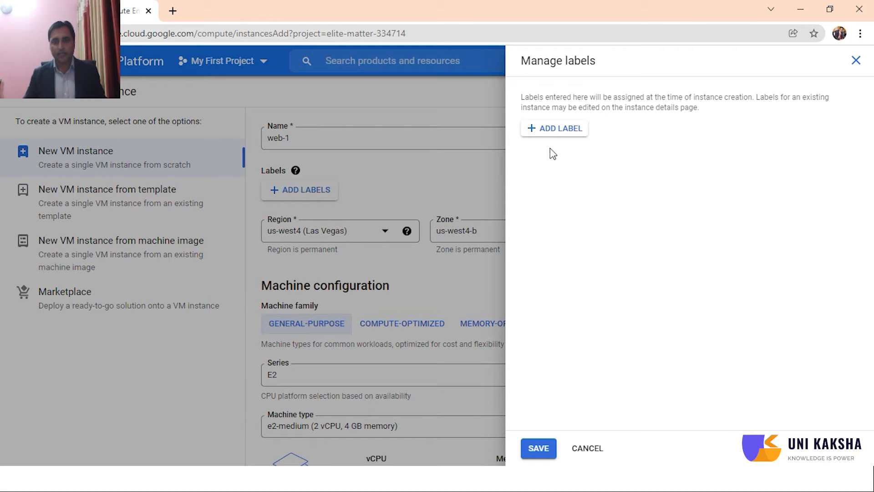
left_click(552, 132)
type("name")
key("Tab")
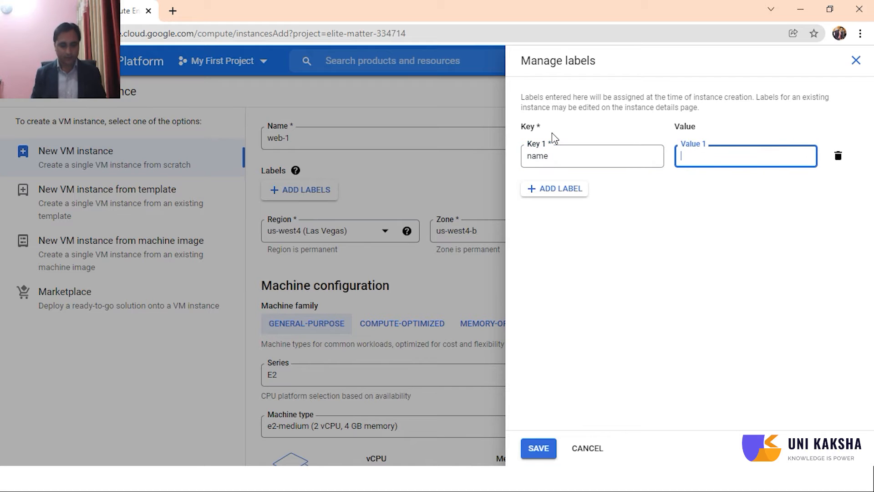
type("web-server")
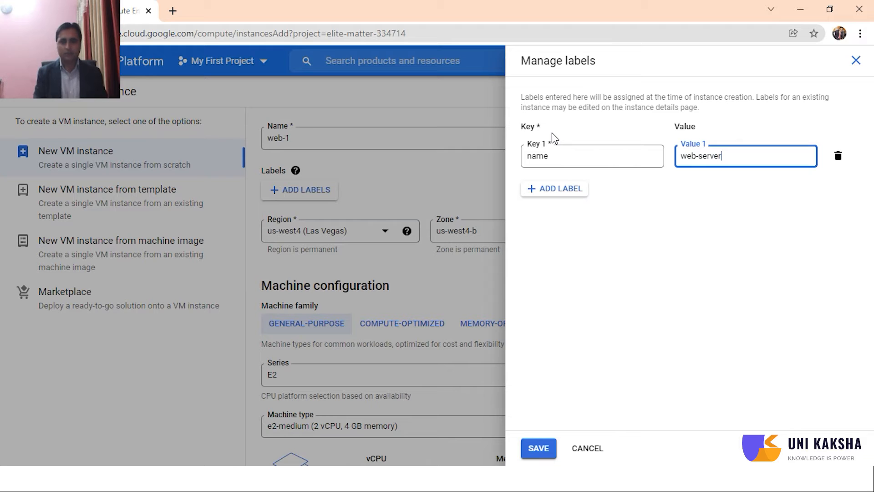
left_click(539, 448)
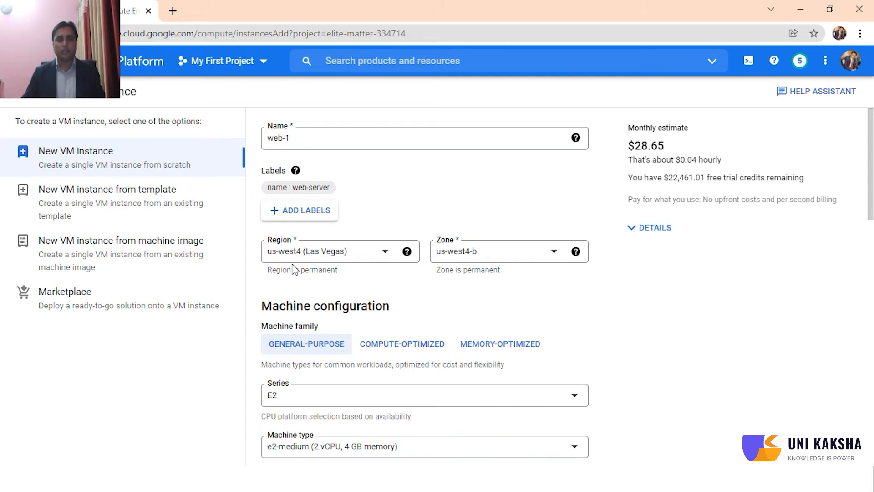
Set the instance's region to asia-south2 (Delhi) and its zone to asia-south2-a.
left_click(385, 255)
left_click_drag(496, 294, 496, 249)
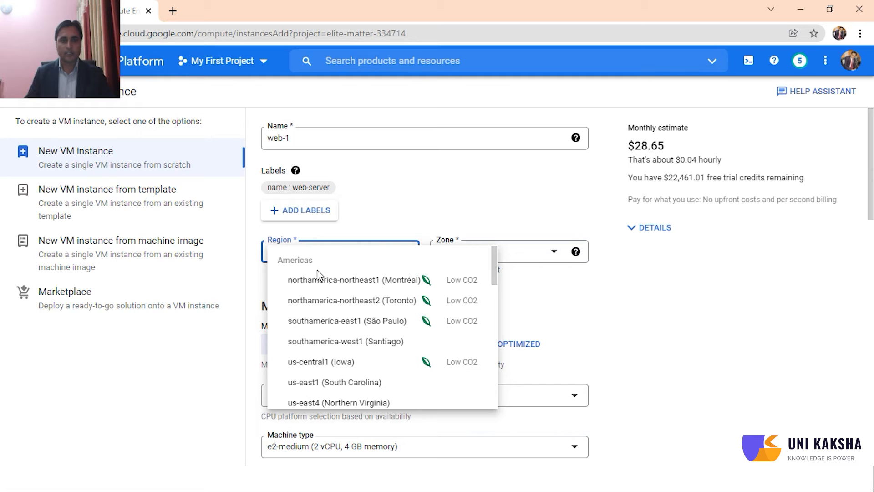
scroll(409, 328, "down", 2)
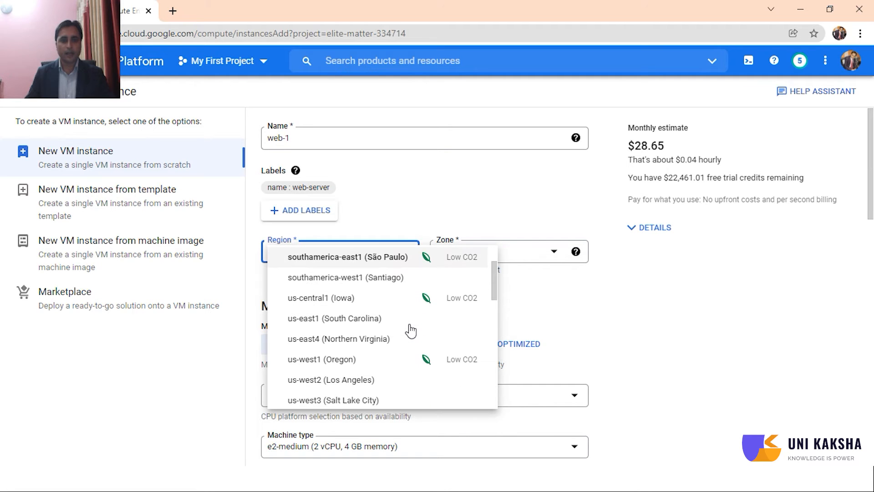
scroll(411, 328, "down", 2)
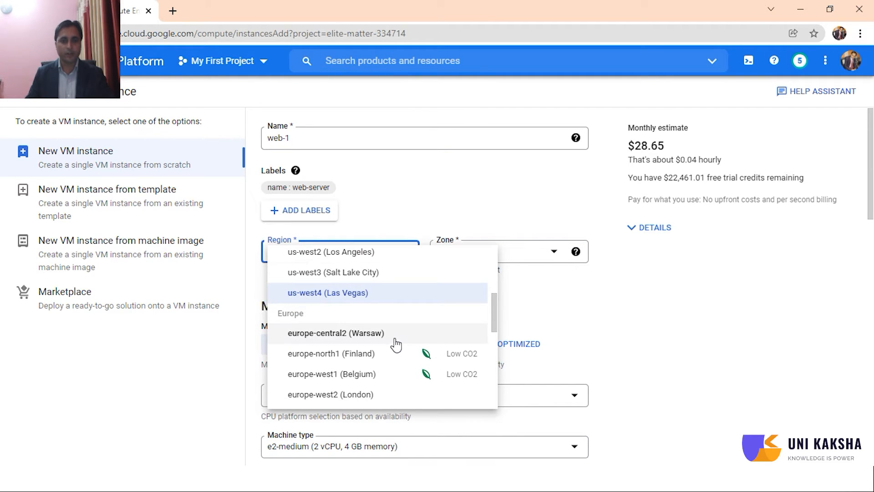
scroll(398, 343, "down", 2)
scroll(397, 344, "down", 3)
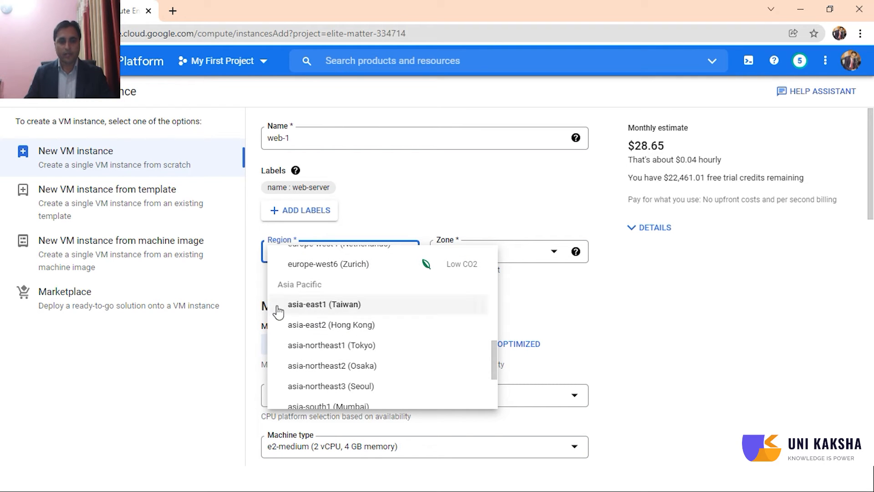
scroll(337, 345, "down", 2)
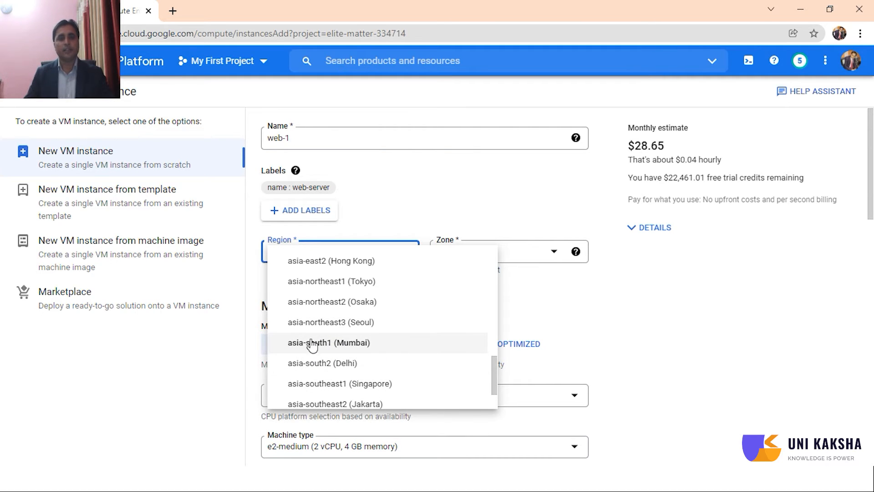
left_click(345, 367)
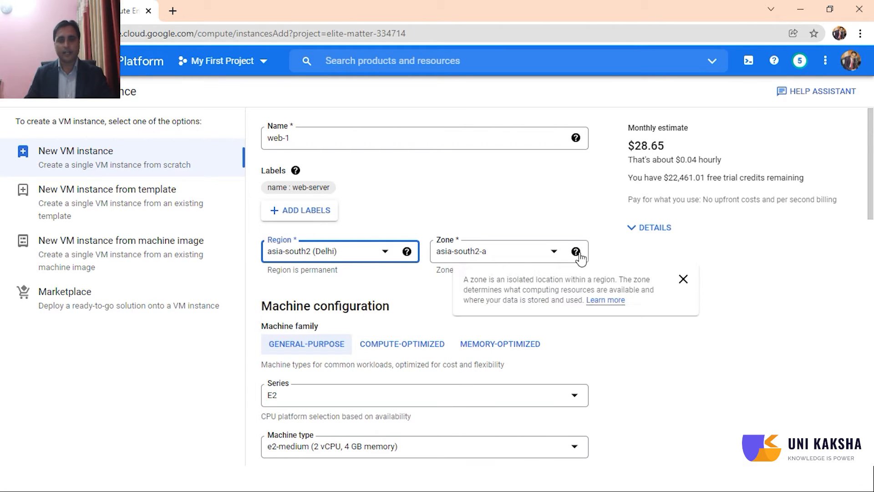
left_click(557, 253)
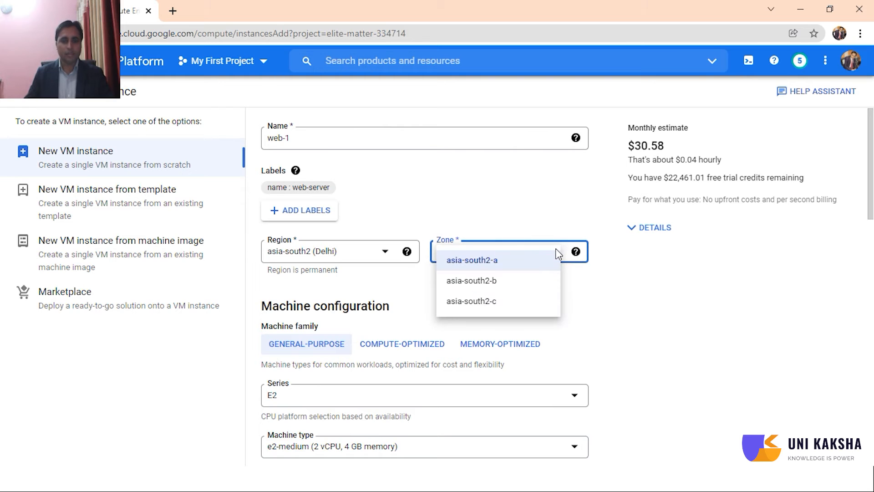
left_click(502, 268)
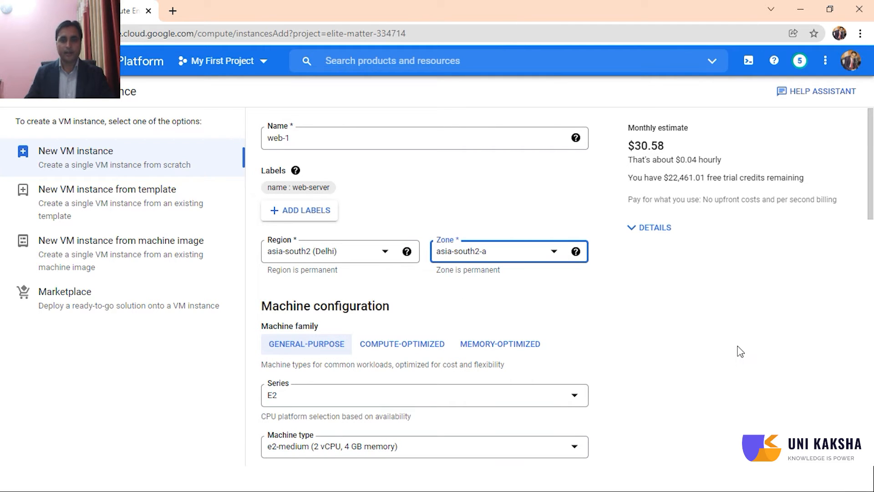
scroll(740, 351, "down", 1)
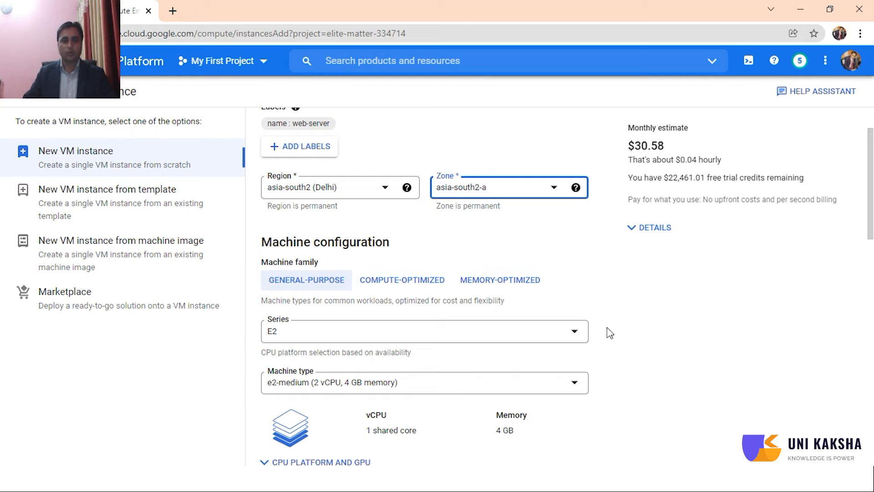
Review the series available in the general-purpose machine family and try the N2 series.
left_click(573, 346)
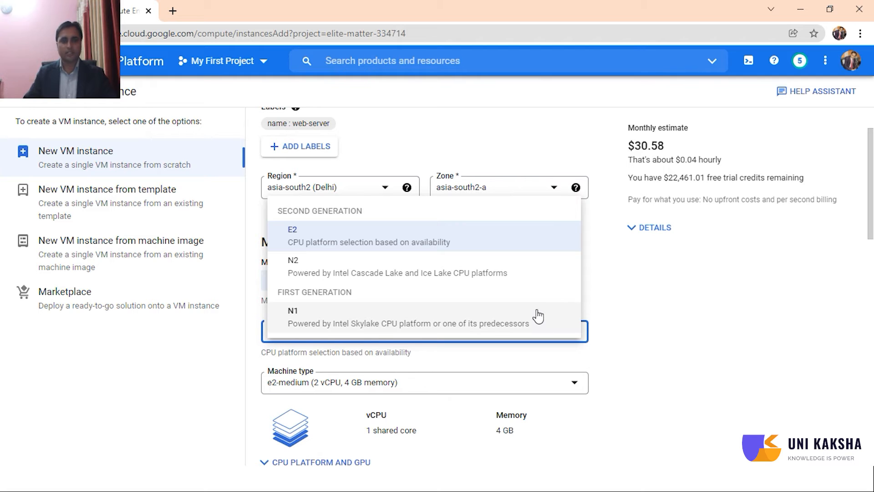
left_click(686, 343)
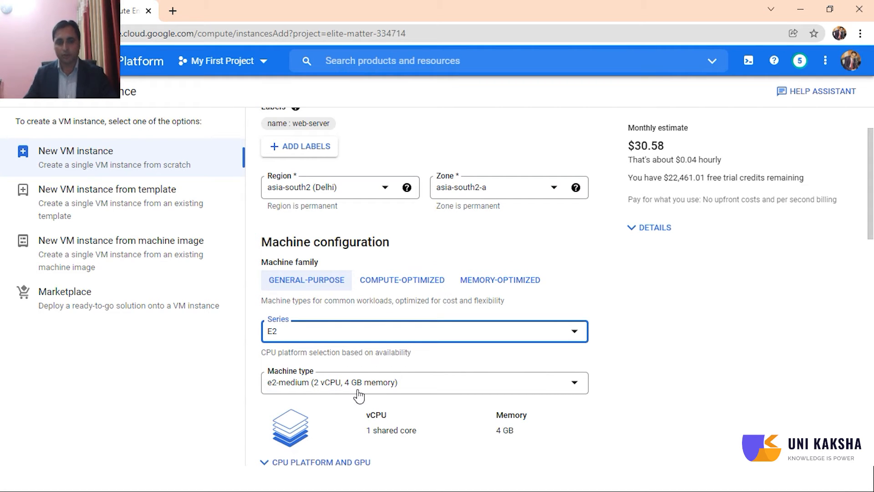
left_click(347, 337)
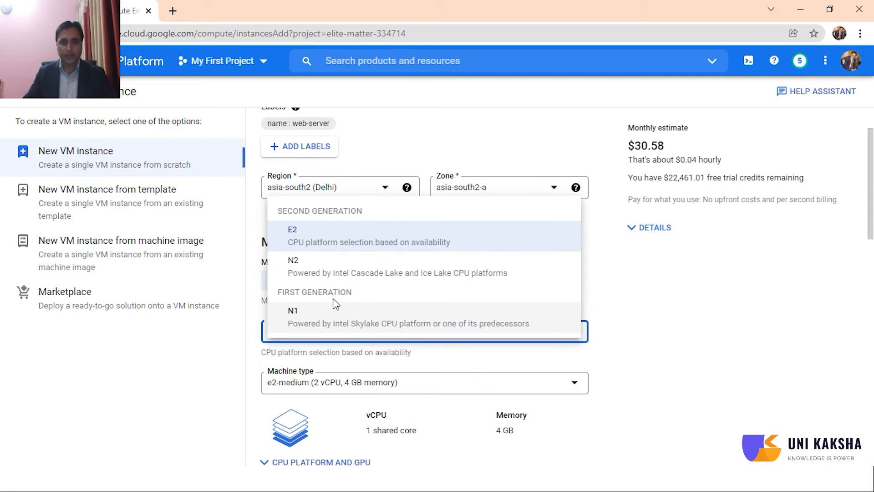
left_click(332, 276)
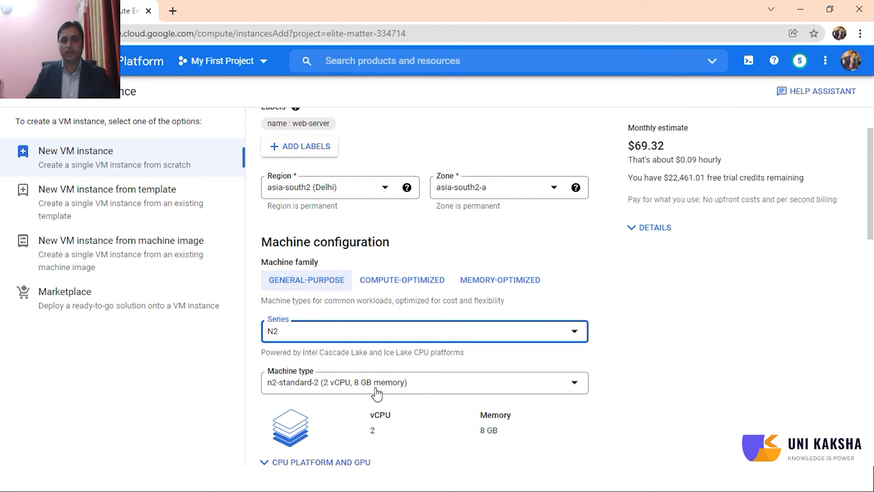
Set the general-purpose machine series to N1 and check the monthly cost estimate.
left_click(376, 338)
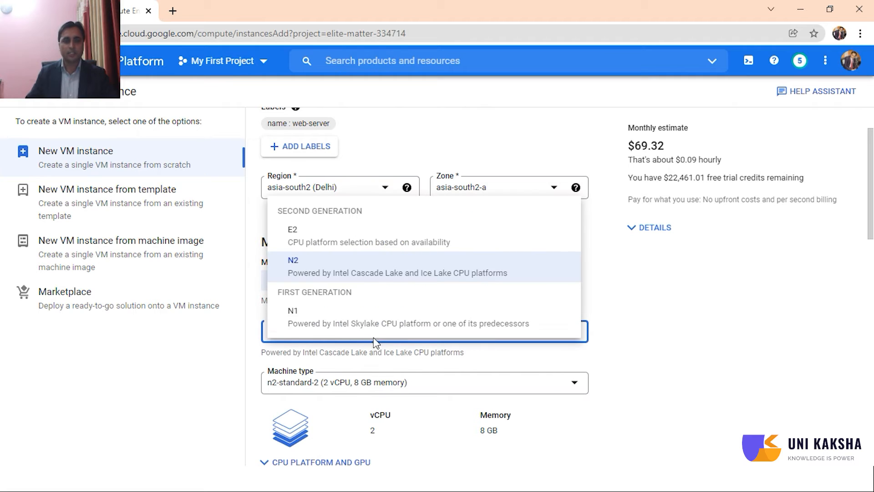
left_click(323, 324)
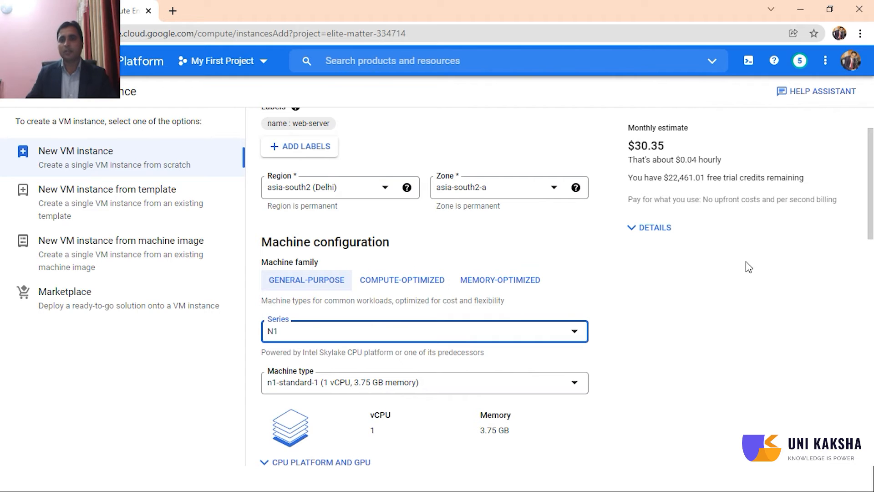
left_click_drag(636, 147, 658, 147)
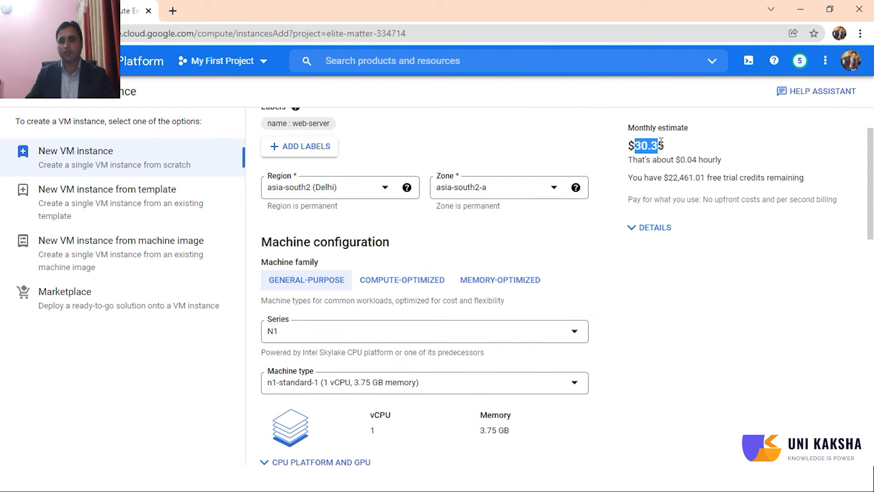
Try the compute-optimized machine family and look through its available machine types without choosing another one.
left_click(407, 286)
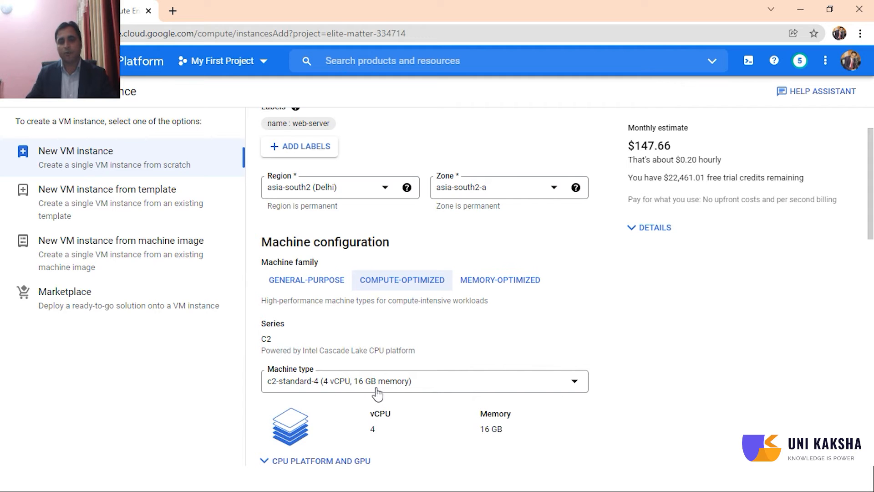
left_click(438, 389)
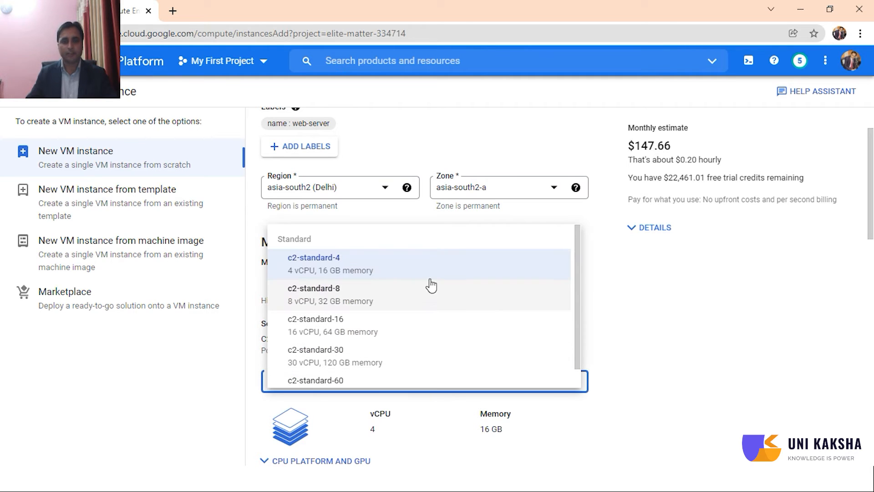
scroll(431, 282, "down", 1)
scroll(431, 288, "up", 1)
left_click(710, 301)
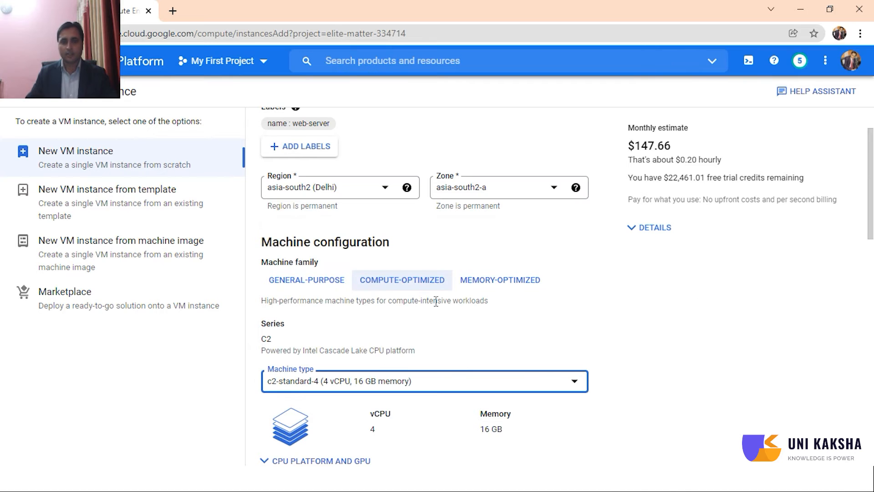
Try the memory-optimized machine family, look at its machine types, and return to the general-purpose family.
left_click(492, 285)
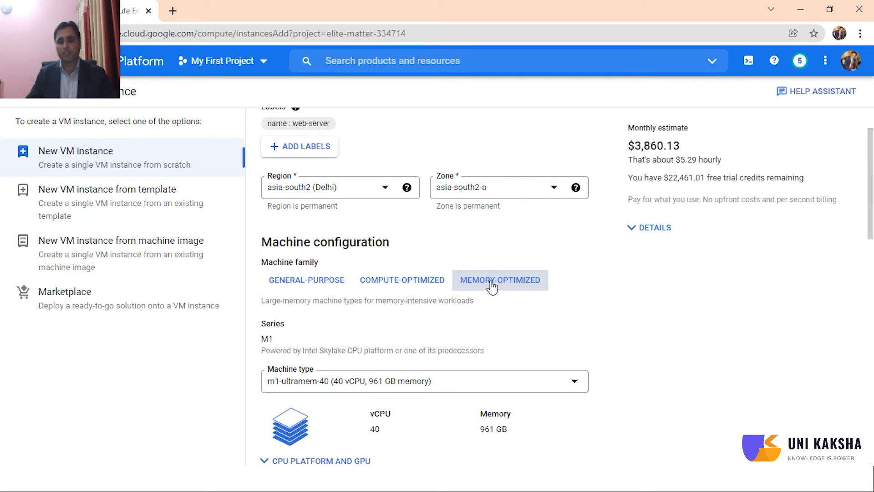
left_click(486, 382)
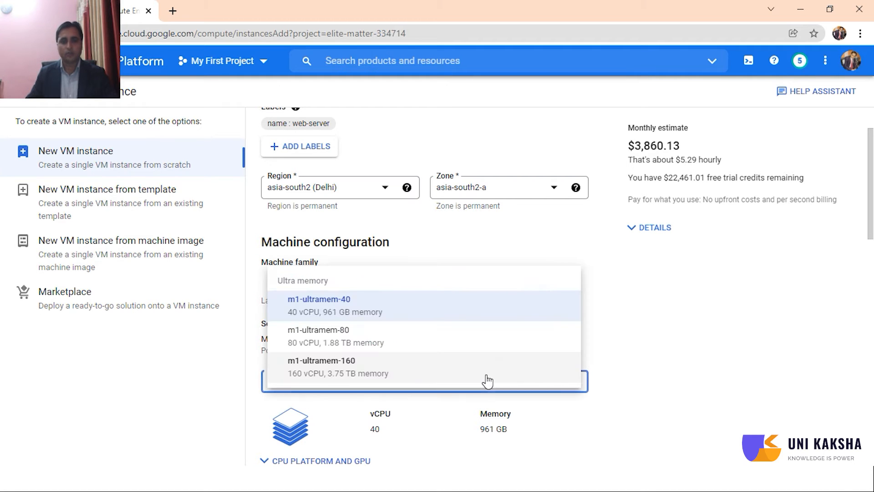
left_click(606, 355)
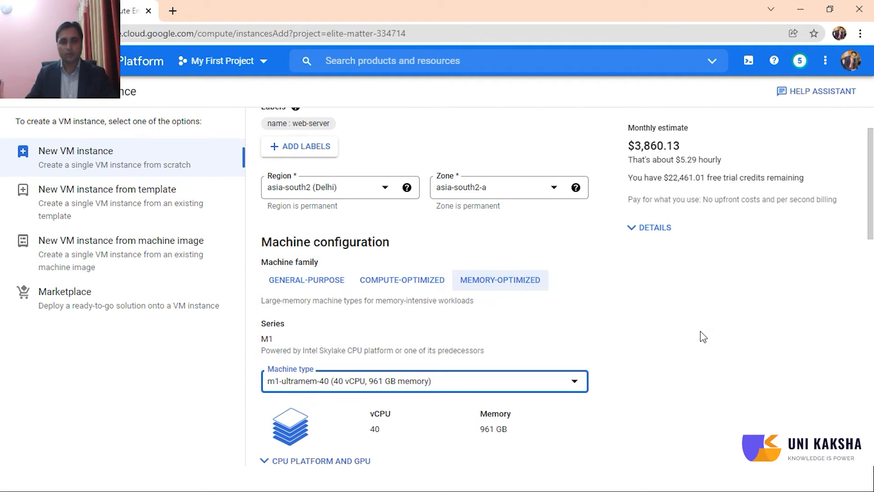
left_click(295, 281)
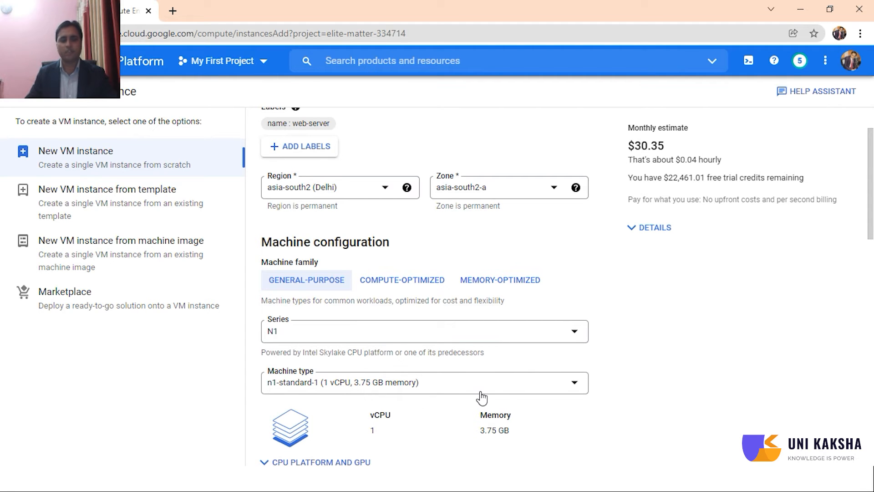
Open the boot disk settings of the new instance for changing.
scroll(619, 428, "down", 3)
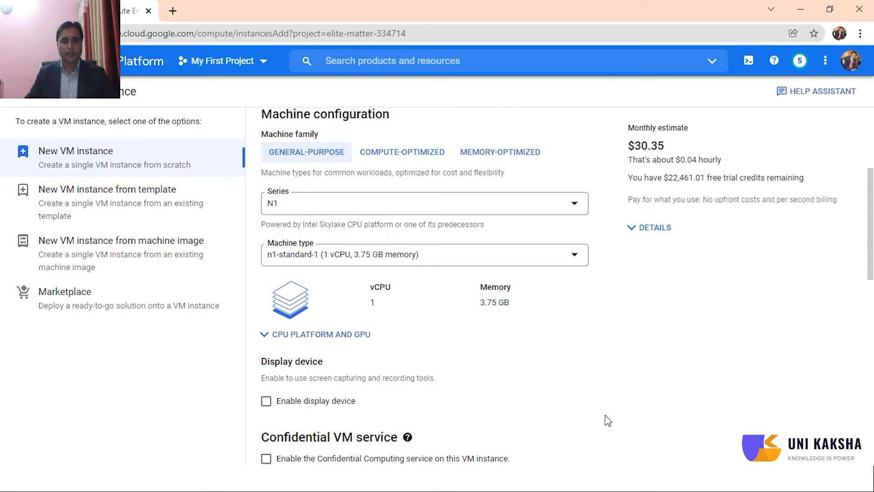
scroll(606, 419, "down", 4)
scroll(546, 404, "down", 3)
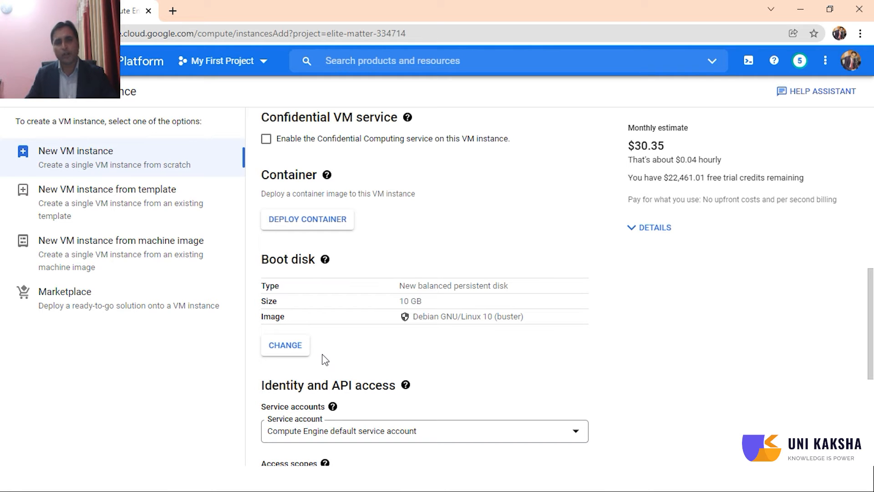
left_click(294, 352)
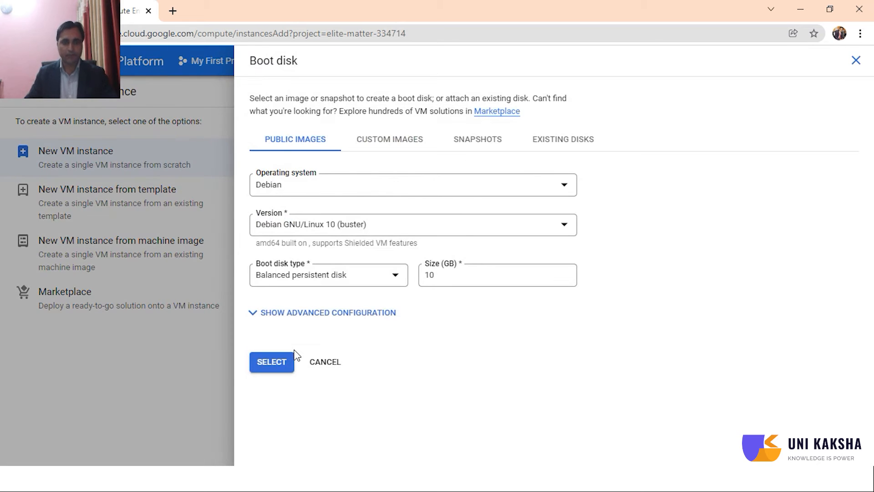
Try Windows Server as the boot disk's operating system and look through its available versions.
left_click(436, 187)
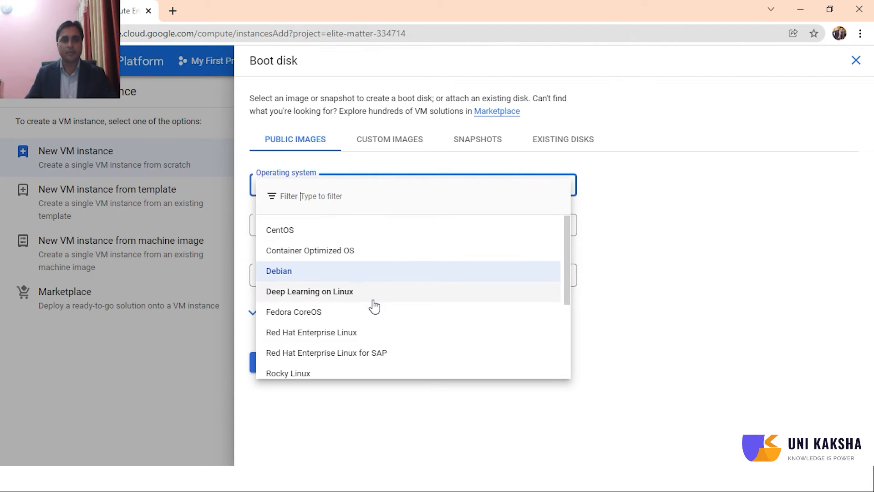
scroll(381, 351, "down", 2)
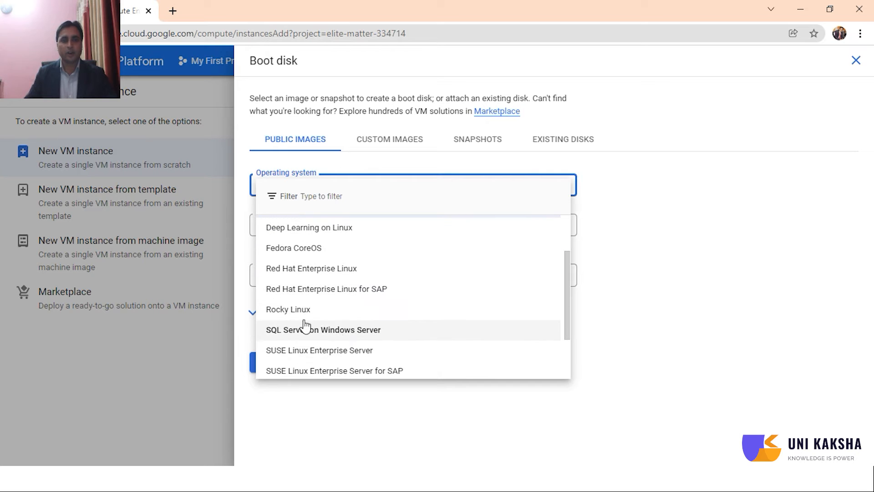
scroll(343, 319, "down", 3)
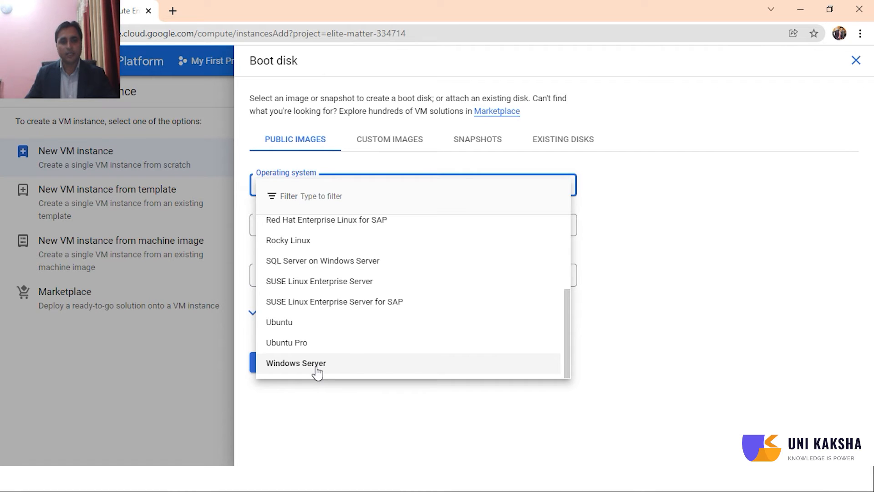
left_click(316, 367)
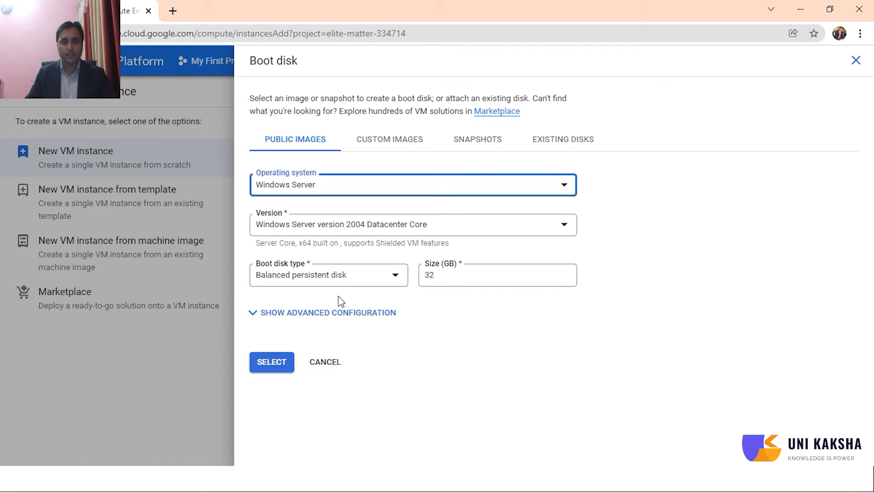
left_click(383, 233)
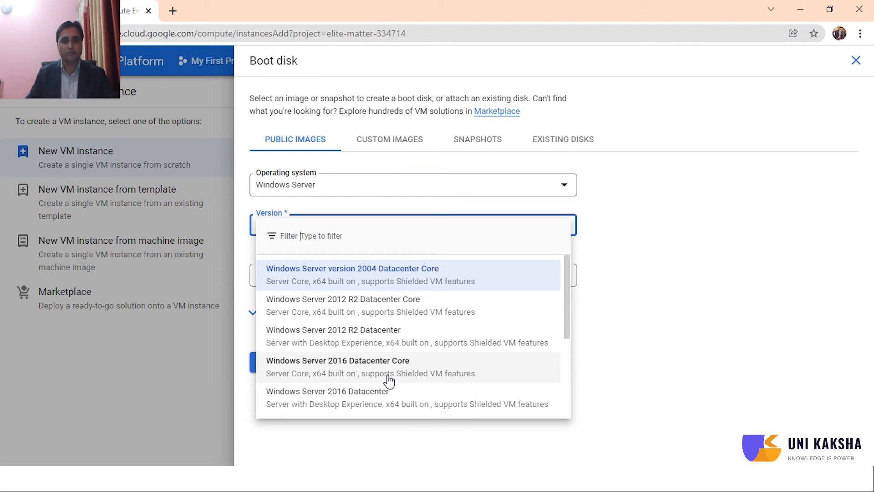
scroll(391, 364, "down", 3)
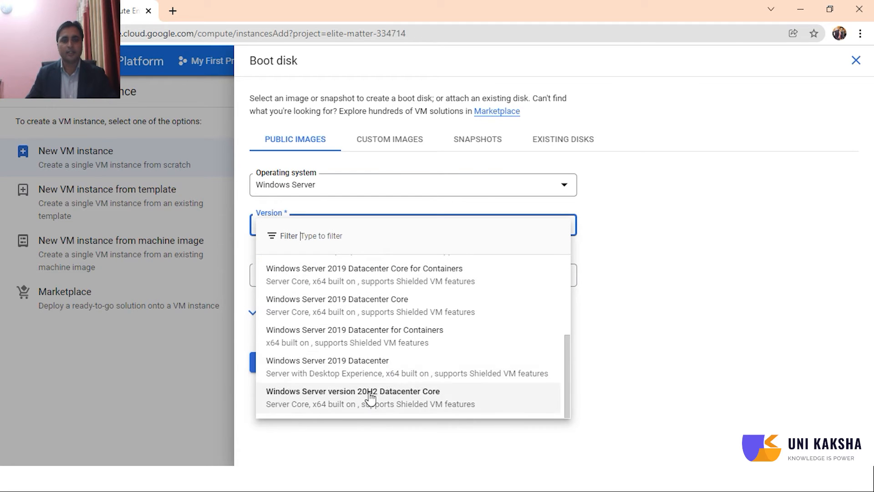
left_click(647, 330)
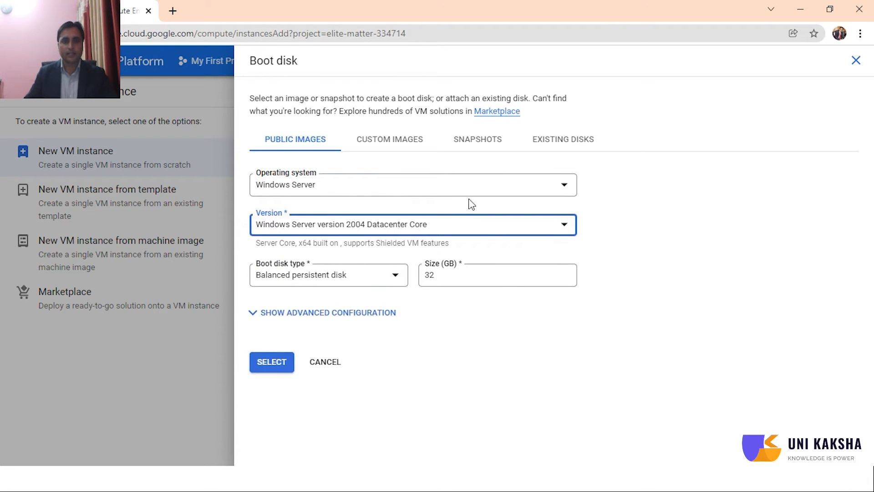
Try Red Hat Enterprise Linux as the boot disk's operating system and view its available versions.
left_click(471, 187)
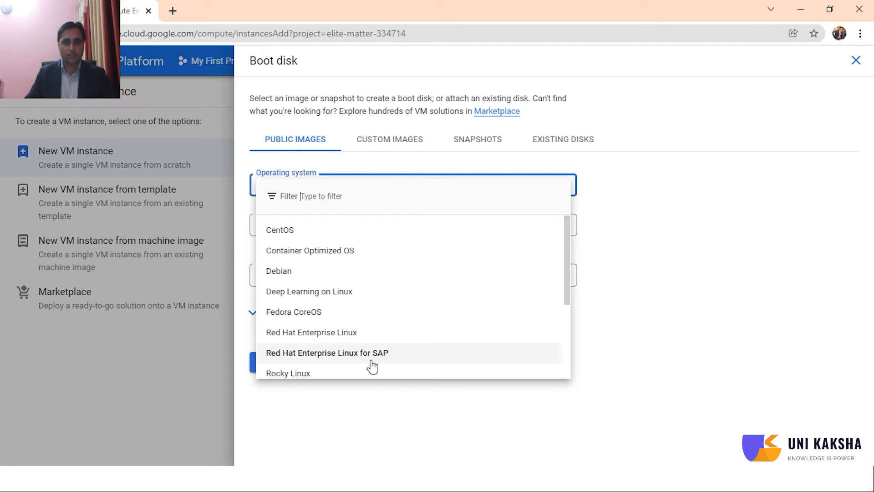
left_click(318, 334)
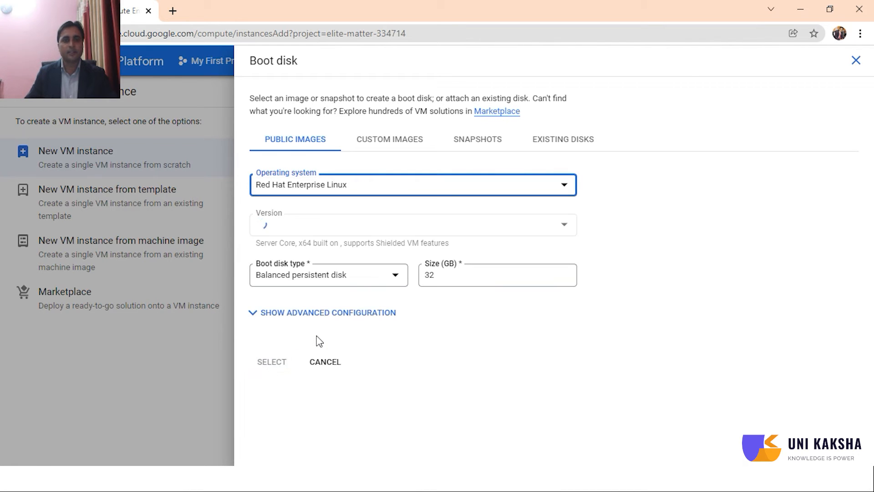
left_click(413, 226)
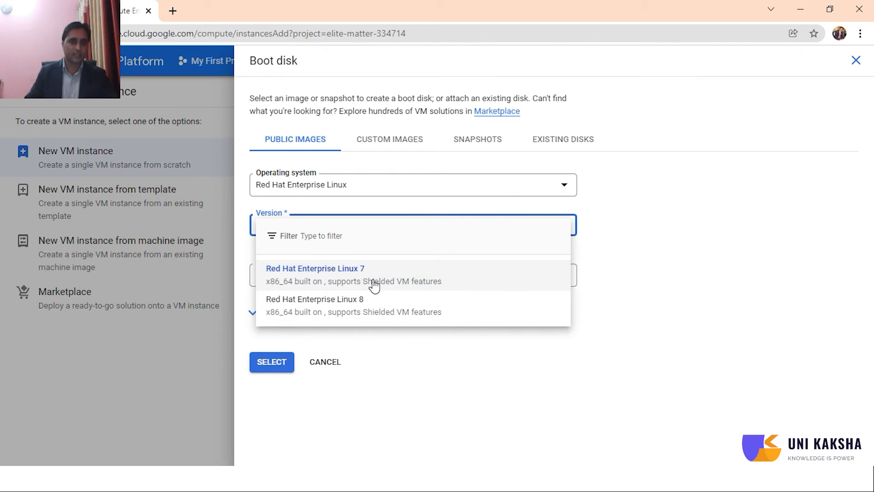
left_click(681, 275)
Set the boot disk's operating system to CentOS and its version to CentOS 8.
left_click(391, 188)
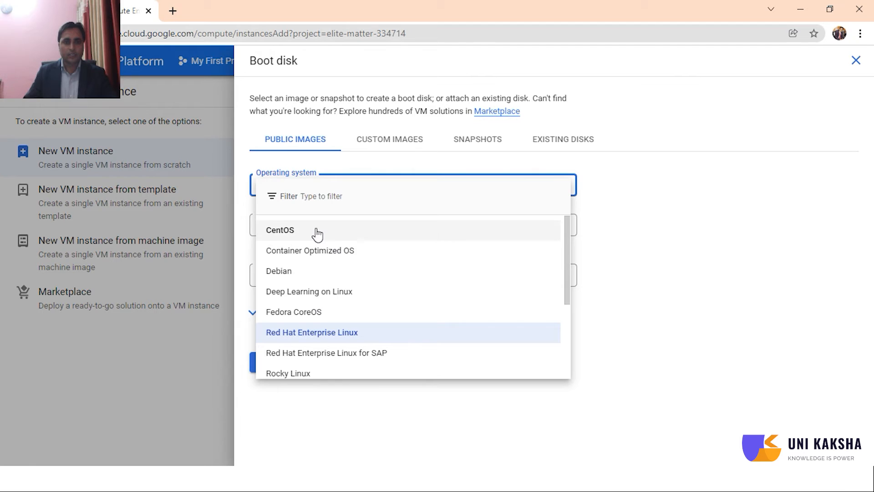
left_click(334, 232)
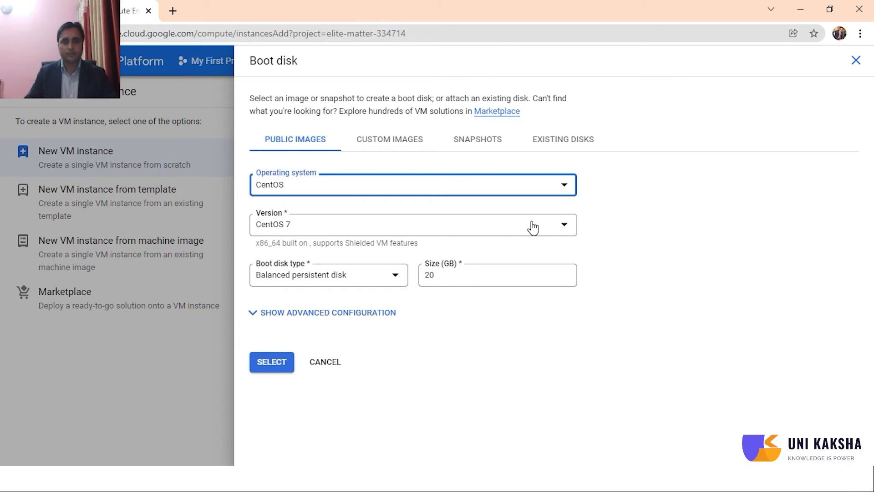
left_click(525, 229)
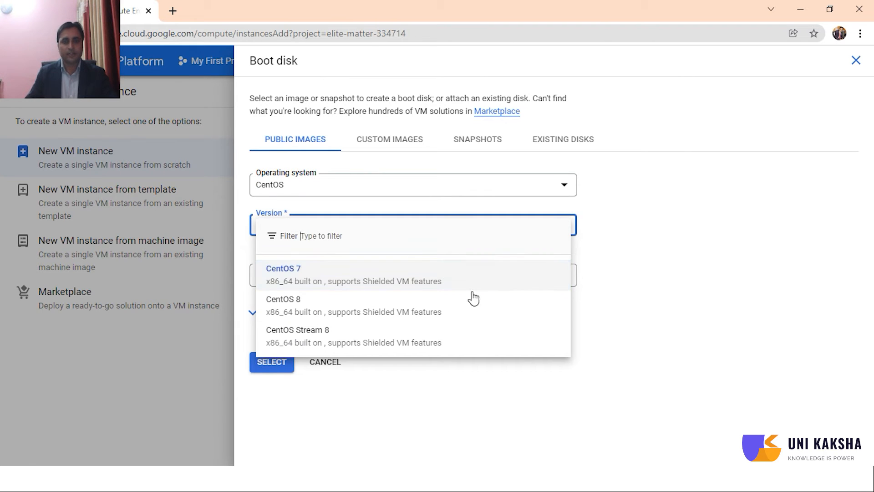
left_click(428, 308)
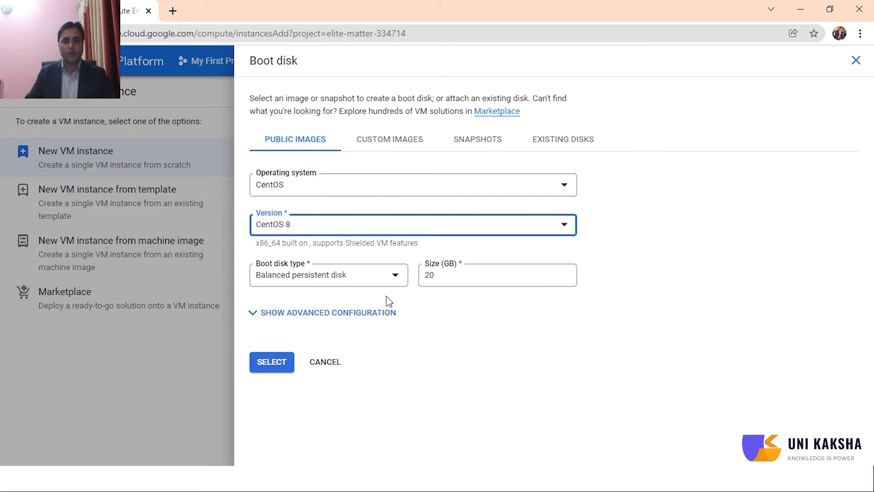
Set the boot disk size to 25 GB and review the disk types, keeping Balanced persistent disk.
left_click(443, 276)
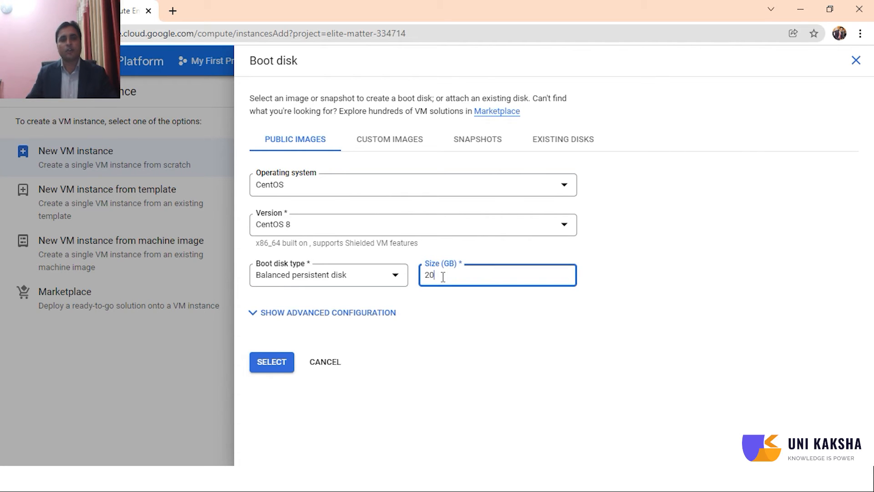
key("BackSpace")
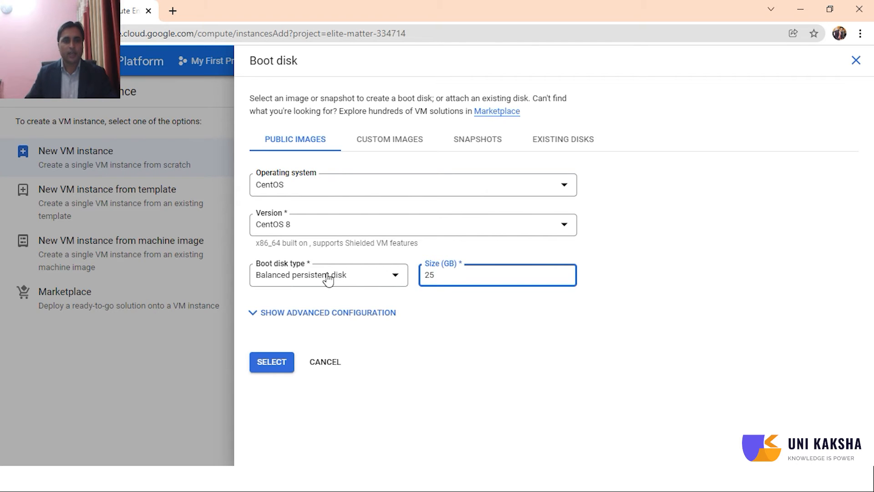
left_click(361, 283)
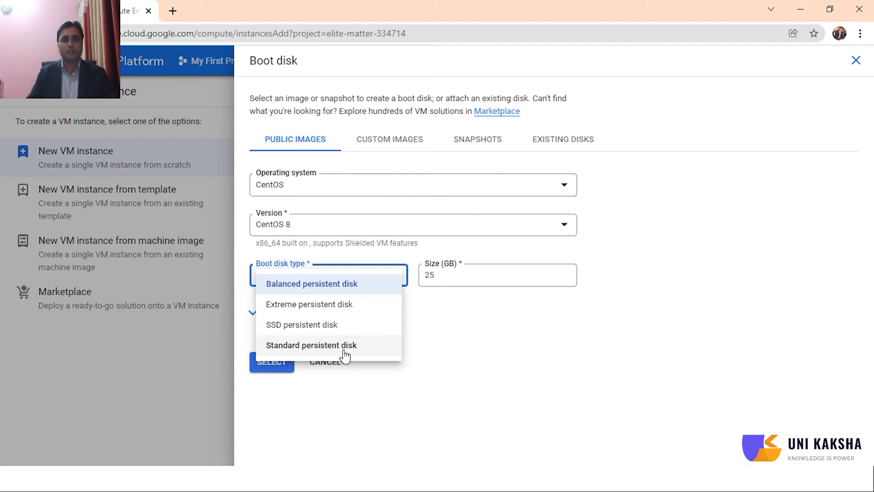
left_click(465, 326)
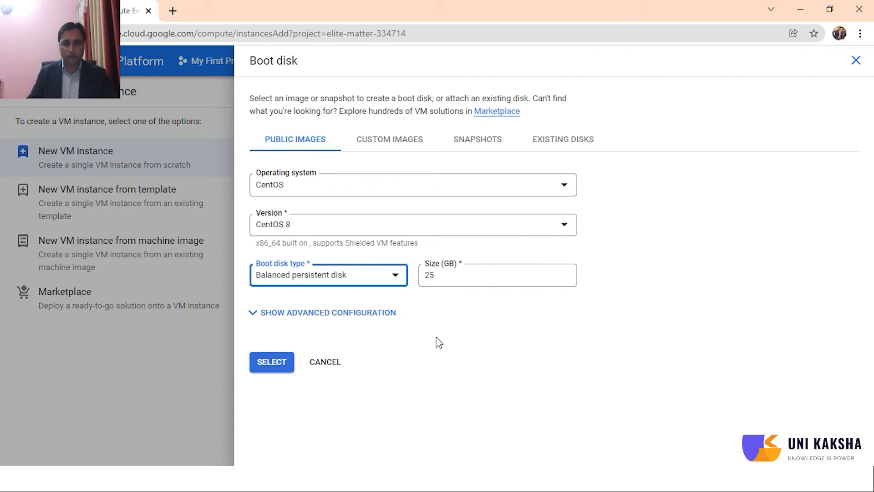
Apply the boot disk settings and allow both HTTP and HTTPS traffic in the instance's firewall settings.
left_click(272, 366)
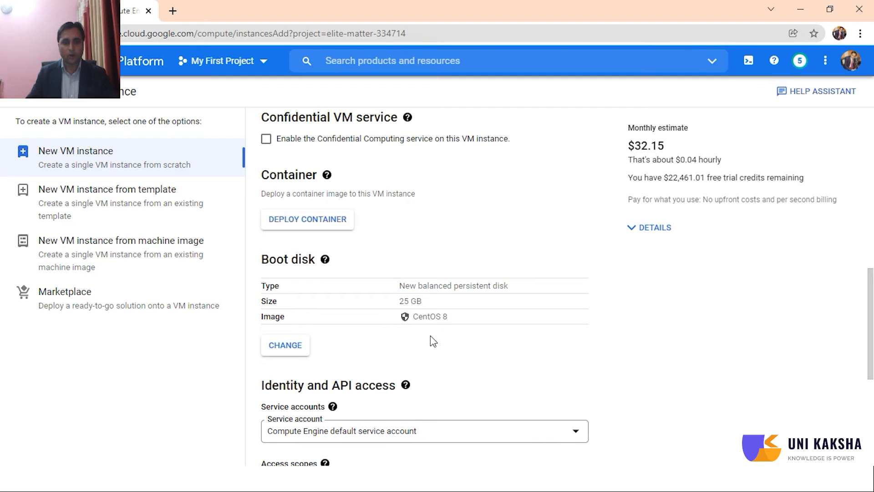
scroll(432, 341, "down", 3)
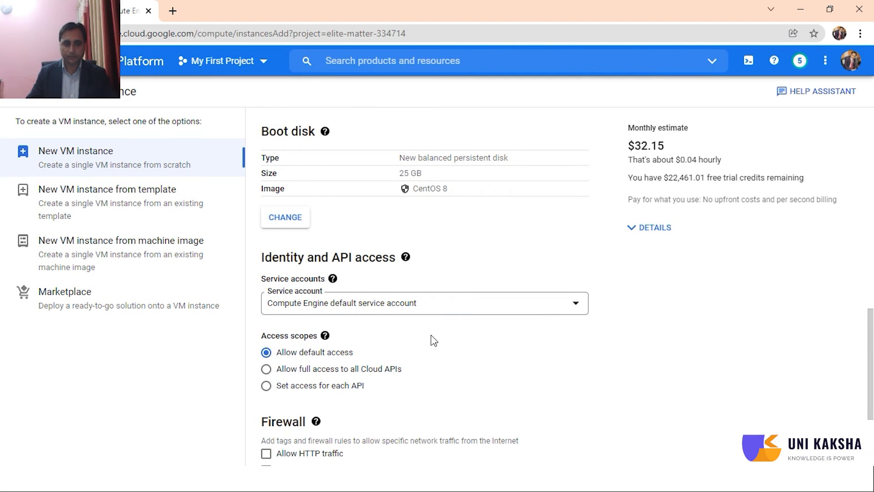
scroll(434, 341, "down", 2)
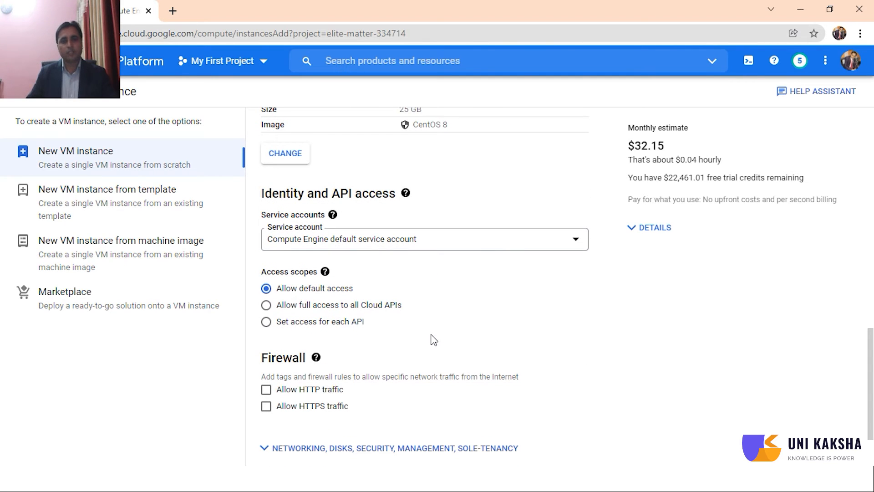
left_click(267, 391)
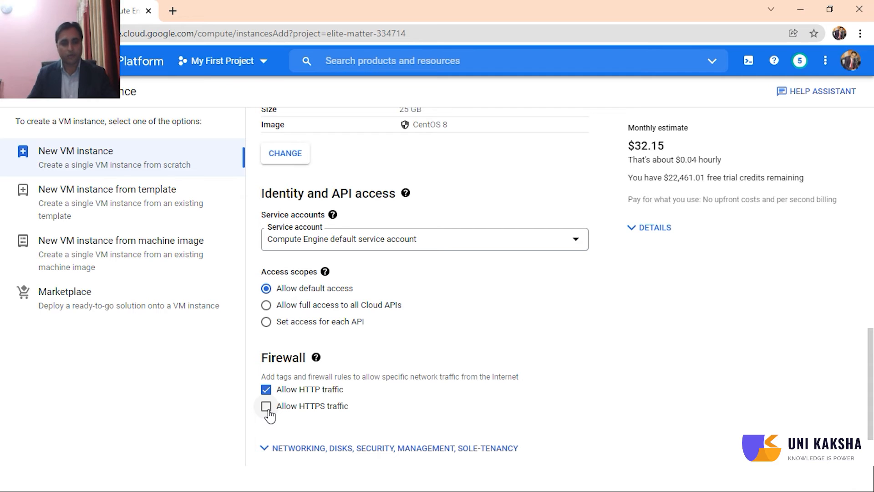
left_click(267, 406)
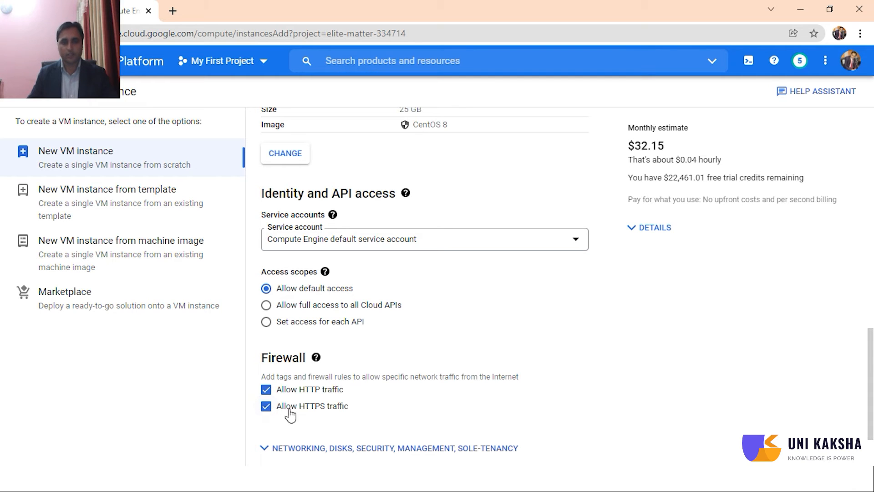
Review the instance's advanced options, examining the Networking, Disks and Security sections.
scroll(346, 416, "down", 2)
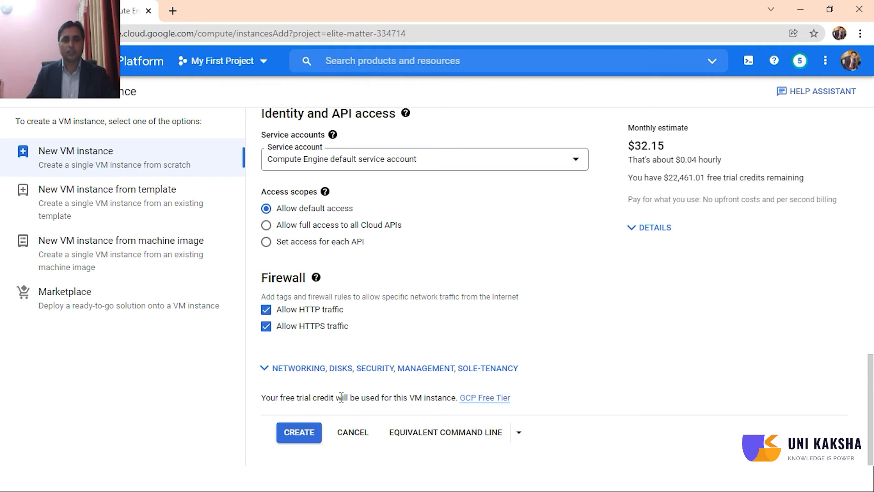
scroll(381, 327, "up", 2)
scroll(380, 324, "up", 5)
scroll(380, 321, "down", 5)
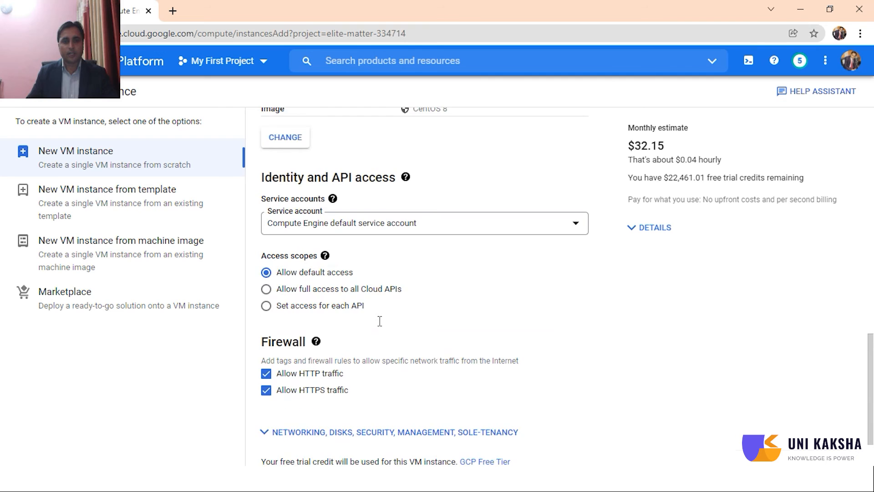
scroll(380, 323, "down", 2)
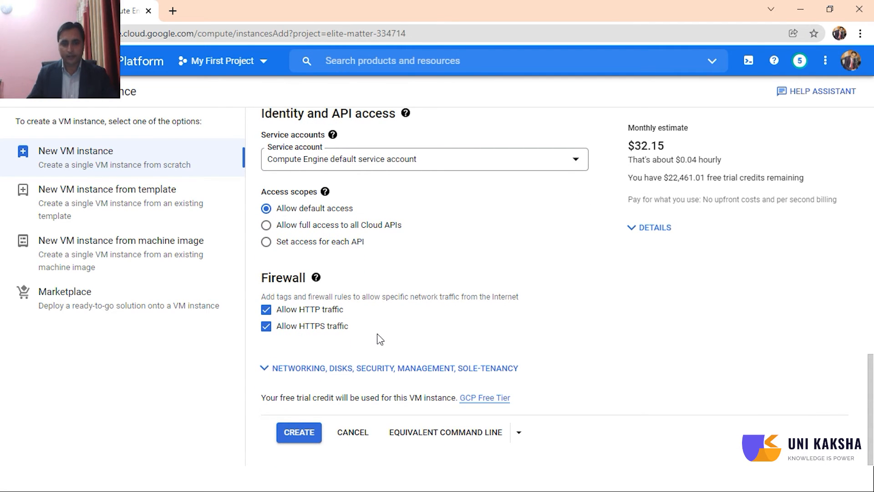
left_click(348, 368)
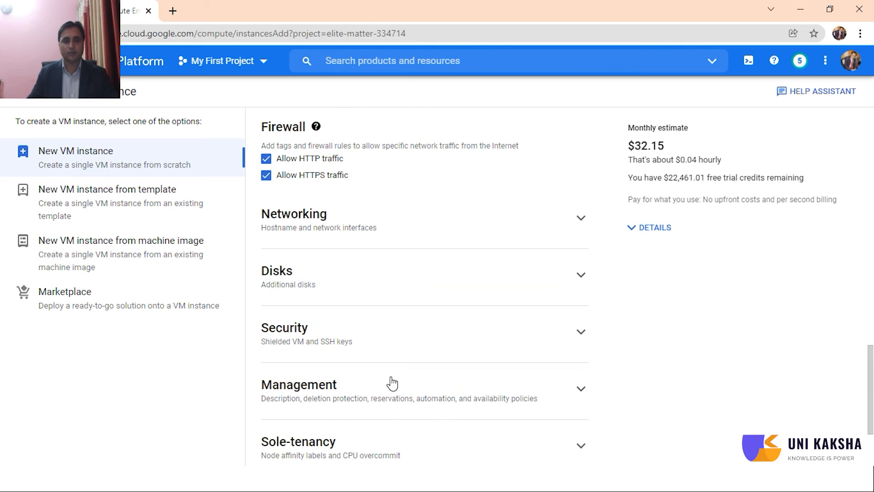
scroll(270, 348, "down", 2)
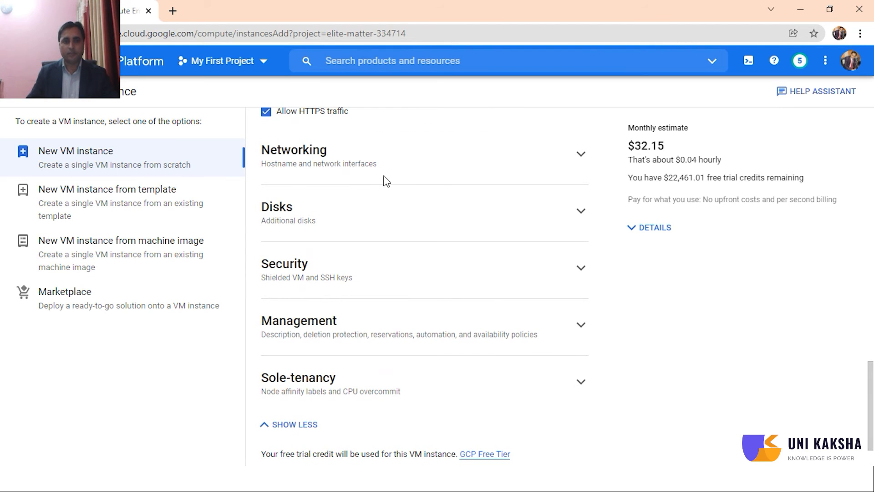
left_click(371, 165)
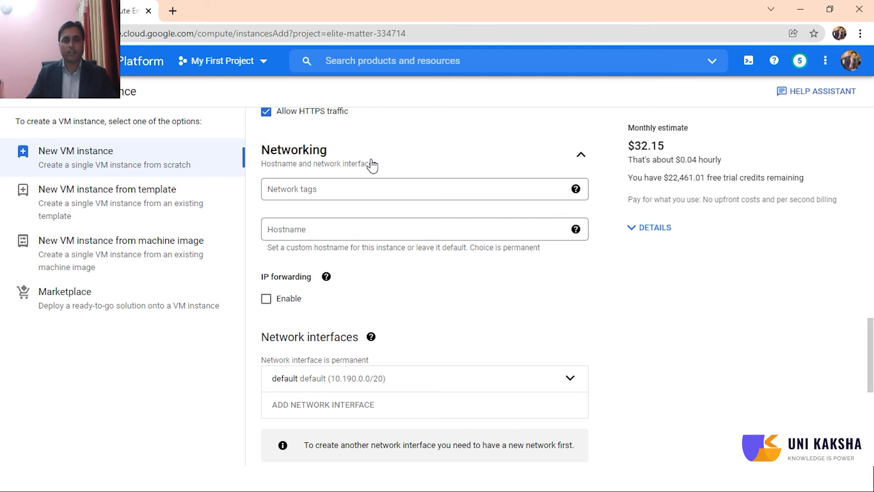
left_click(581, 163)
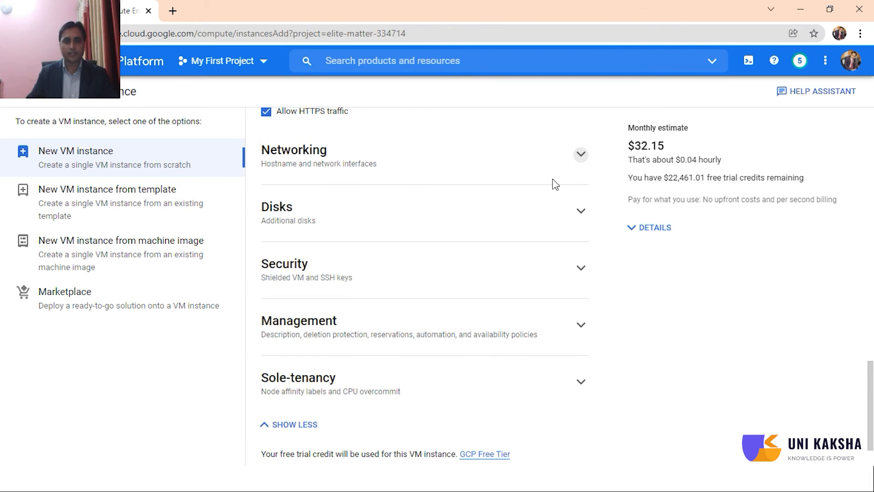
left_click(294, 210)
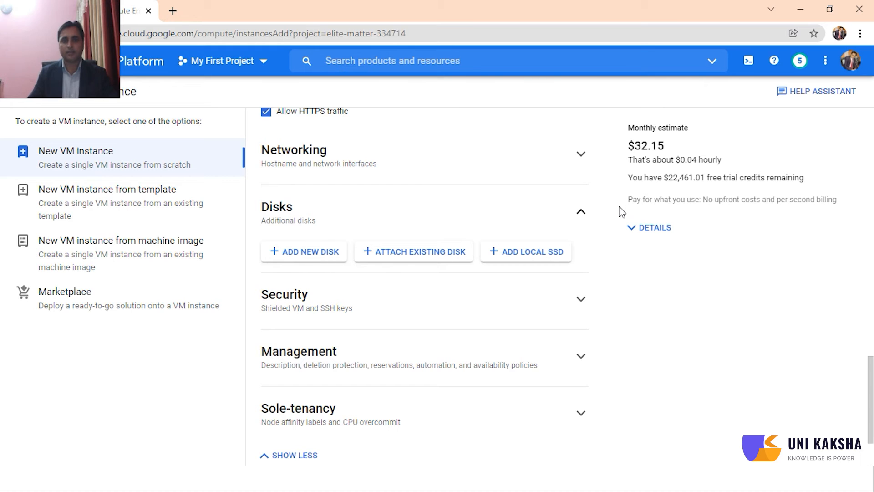
left_click(581, 211)
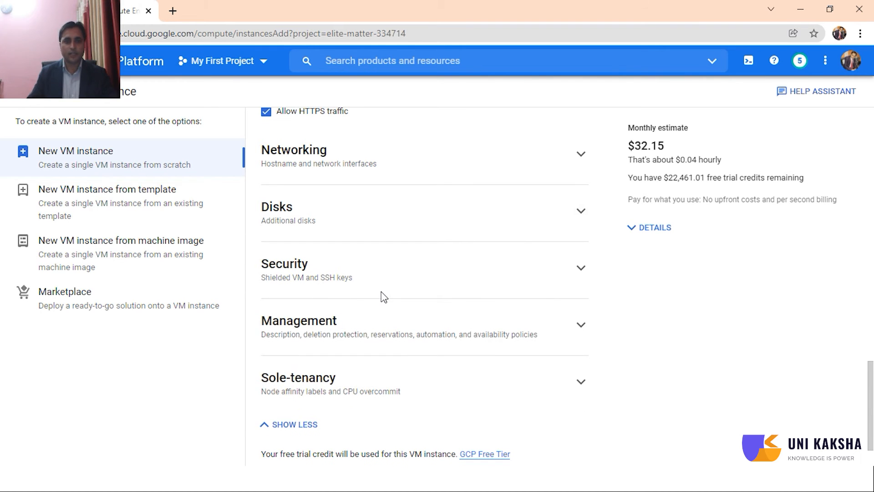
scroll(383, 297, "down", 1)
left_click(306, 223)
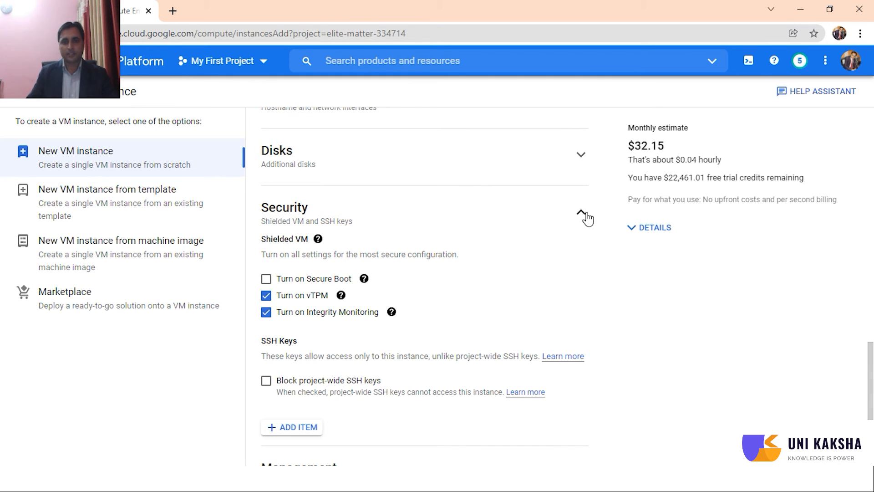
left_click(580, 213)
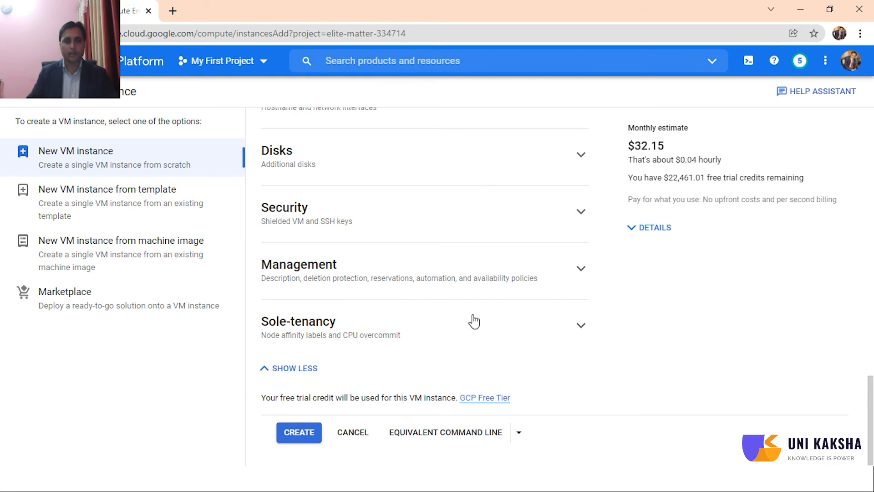
Create the VM instance, select web-1 in the instances list and view its internal and external IP addresses.
left_click(299, 432)
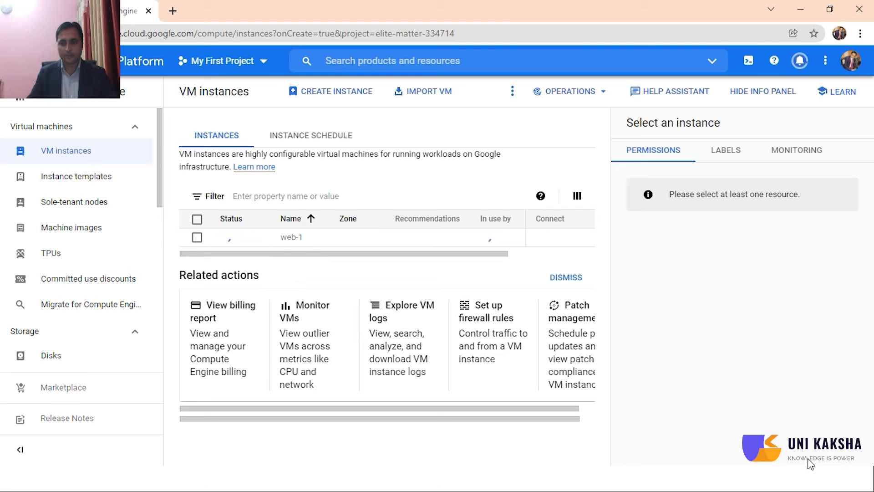
left_click(190, 240)
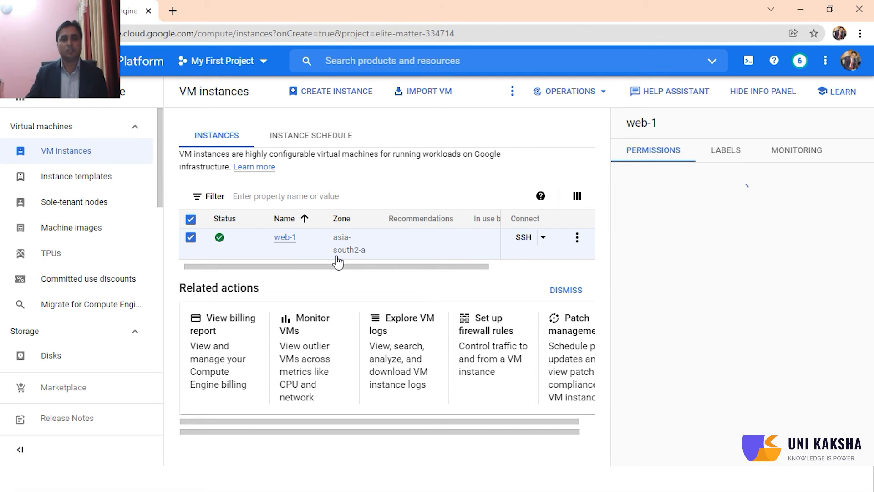
left_click_drag(381, 269, 478, 267)
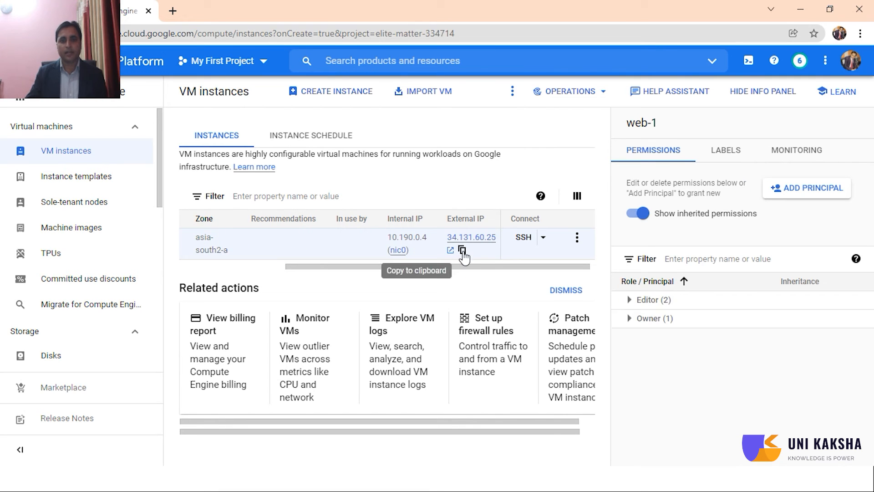
left_click_drag(410, 269, 440, 269)
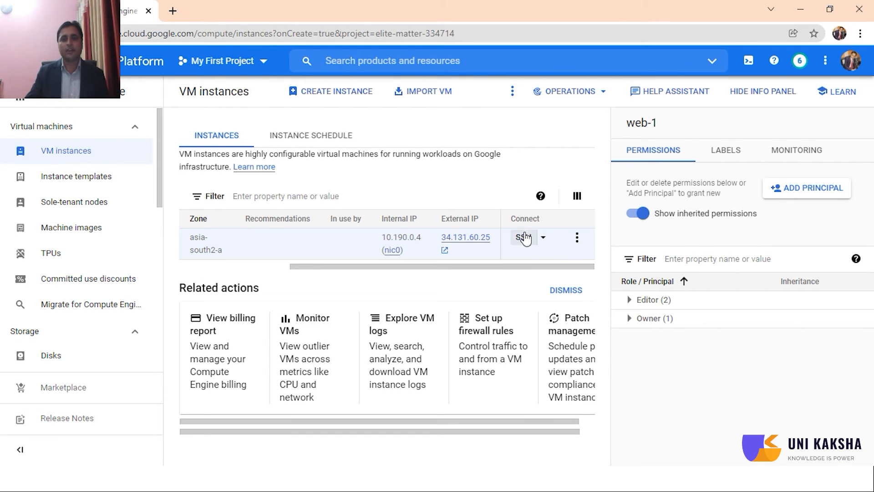
Connect to web-1 over SSH by running its gcloud command in Cloud Shell.
left_click(543, 239)
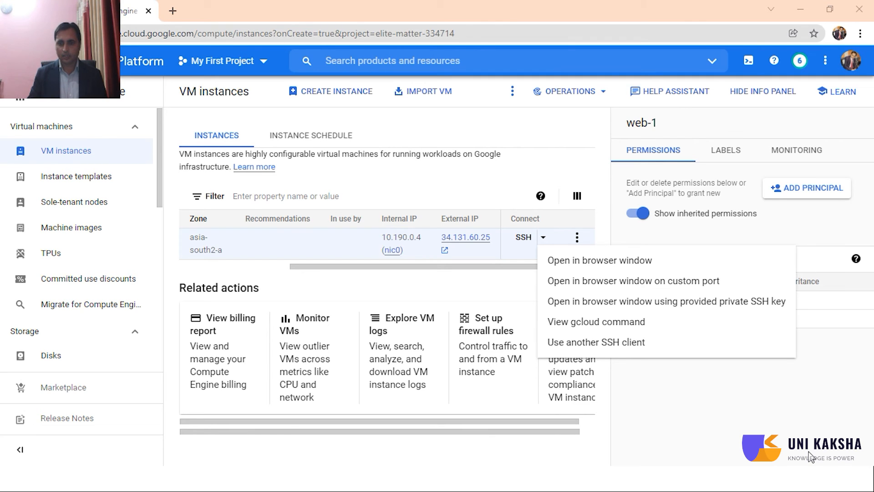
left_click(601, 328)
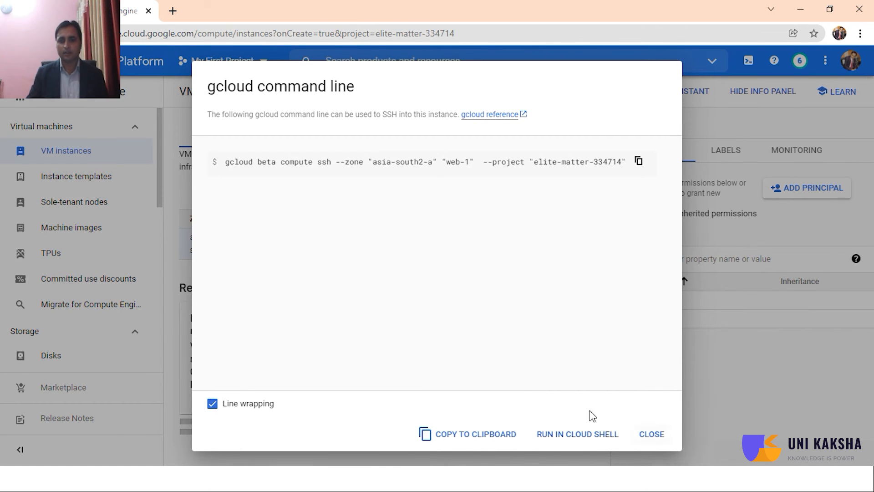
left_click(565, 435)
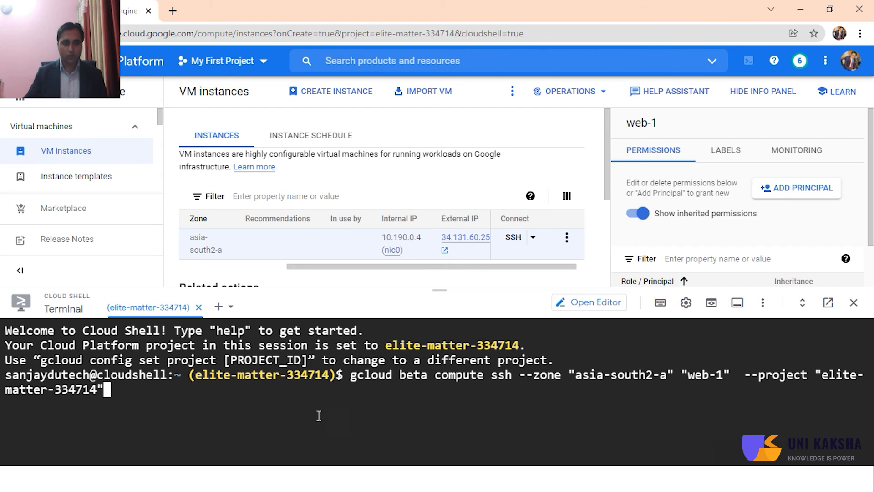
left_click_drag(688, 374, 725, 375)
left_click(561, 425)
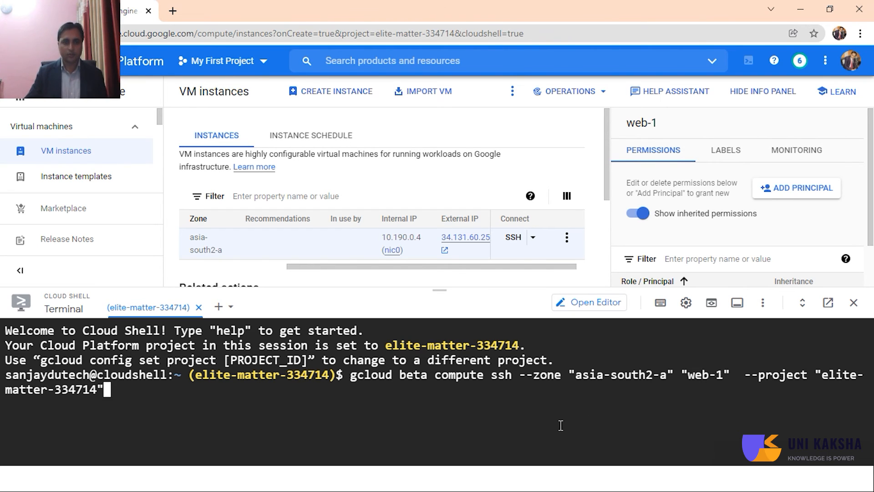
key("Return")
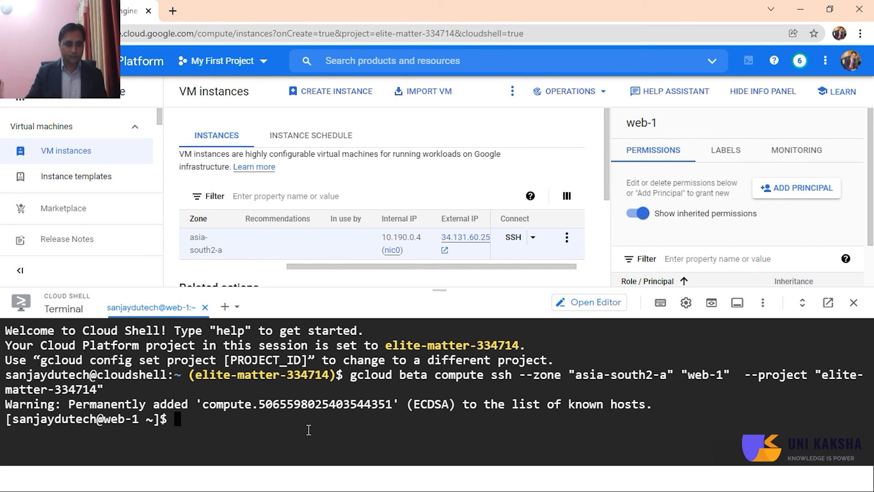
Switch to the root user on web-1 with "sudo su -" and check the current user with "whoami".
type("sudo ")
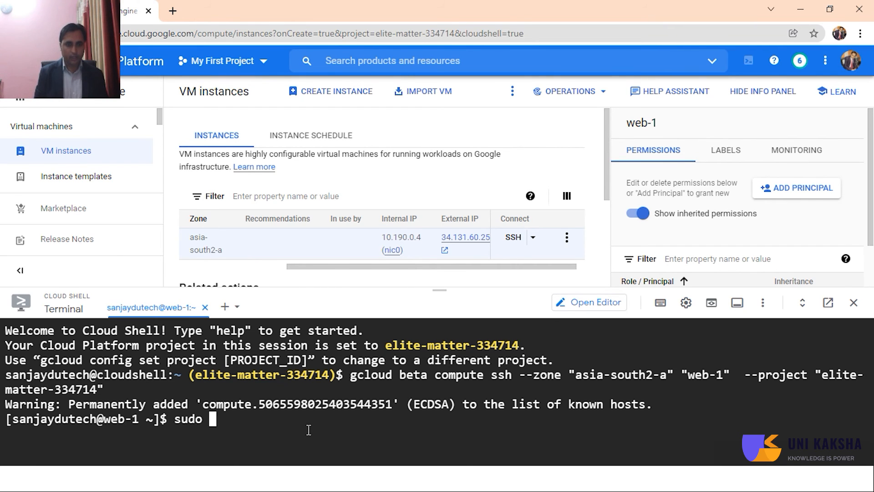
type("su -")
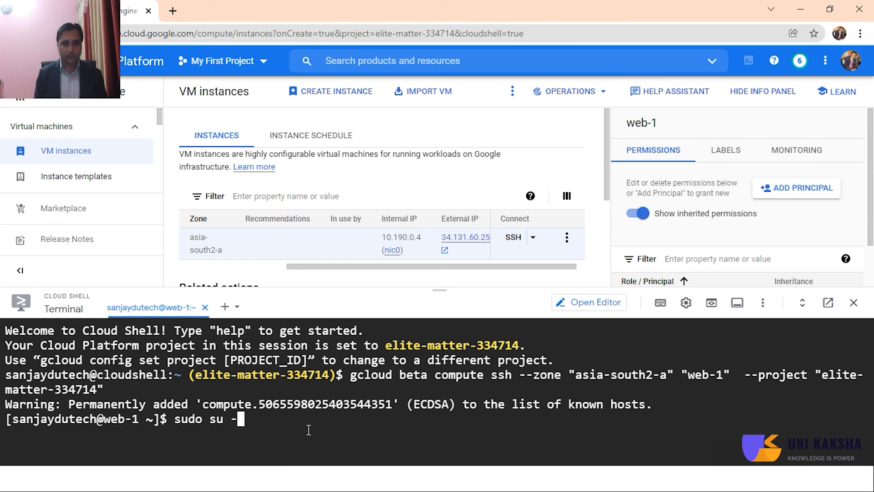
key("Return")
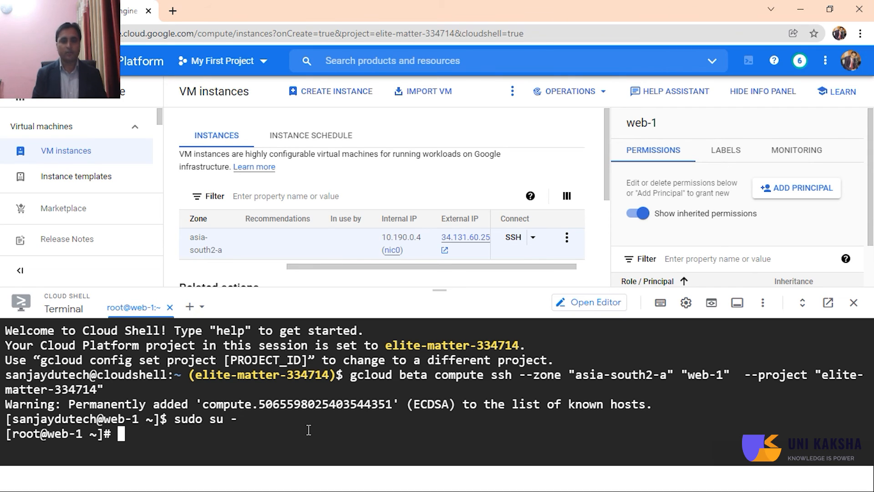
type("whoami")
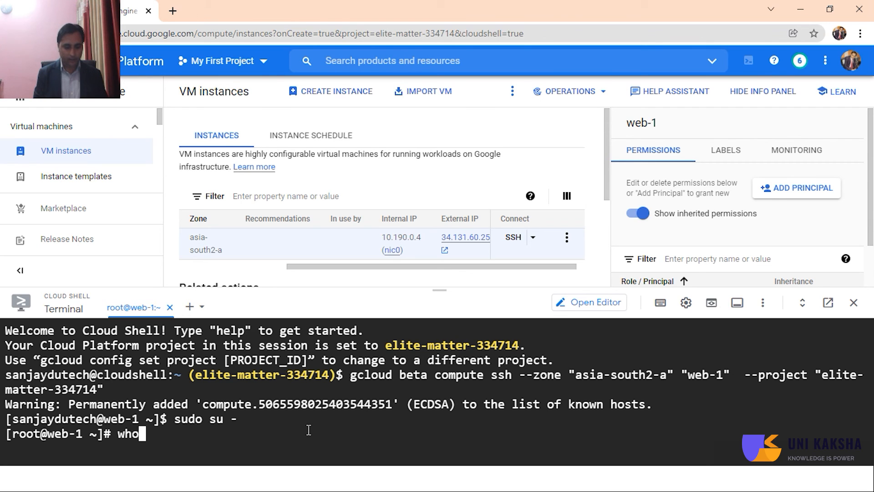
key("Return")
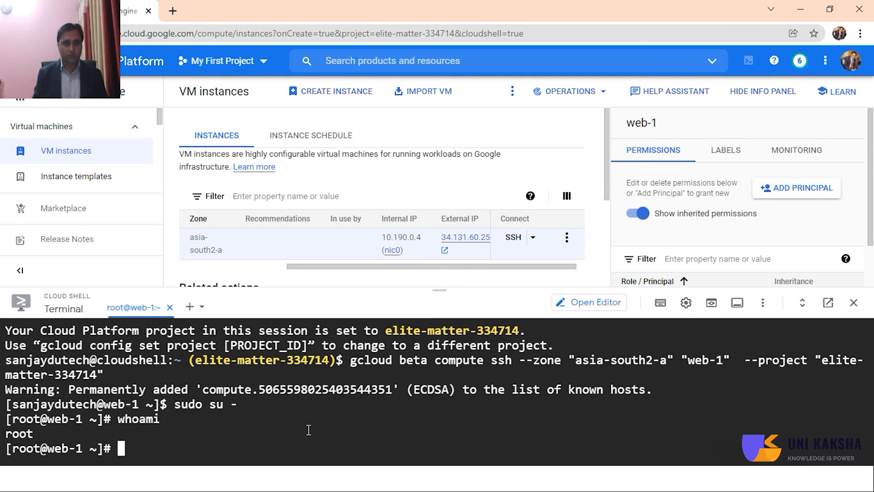
Clear the terminal and install the Apache web server with "yum install httpd -y".
key("ctrl+l")
type("yum")
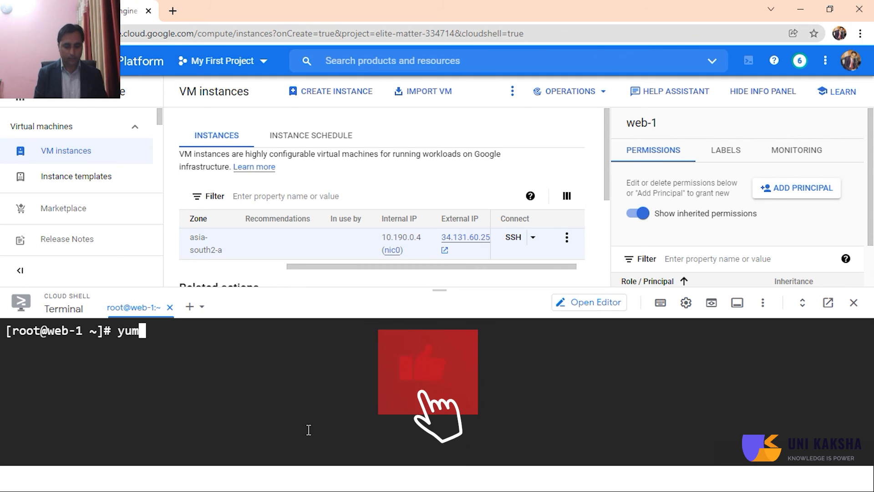
type(" install")
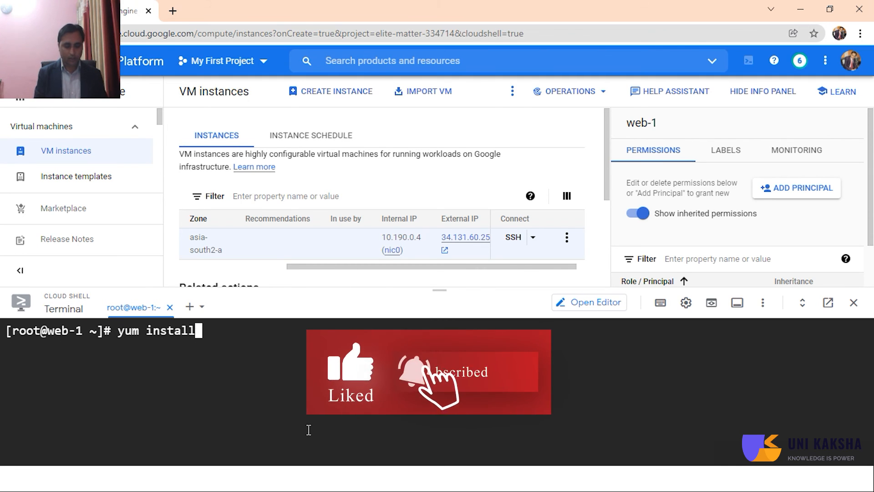
type(" httpd ")
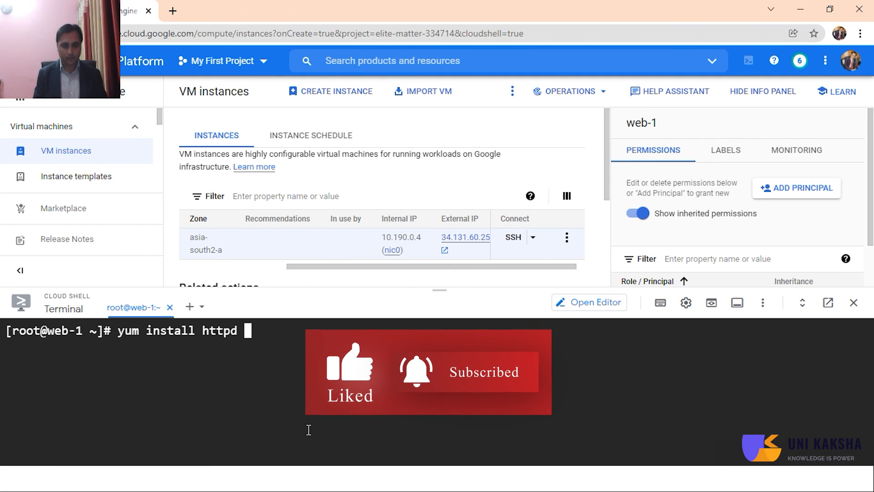
type("-y")
key("Return")
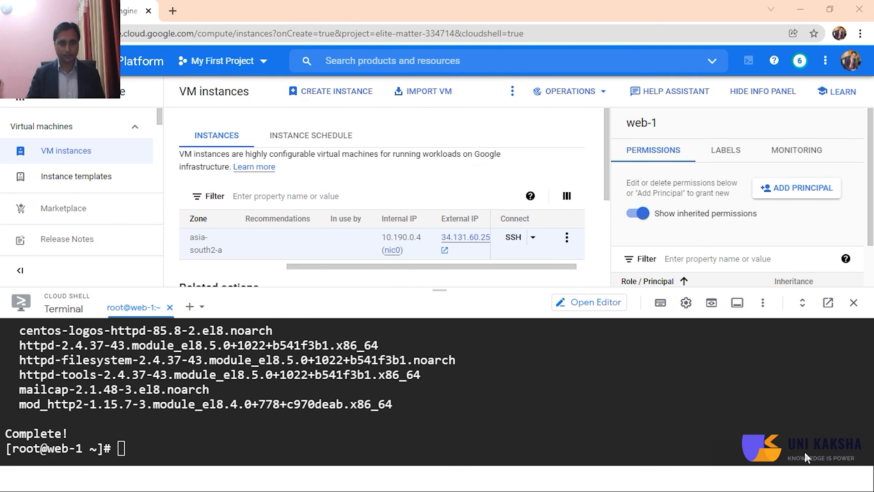
Check that the Apache package is installed on web-1 with "rpmquery httpd".
type("rpmquery ")
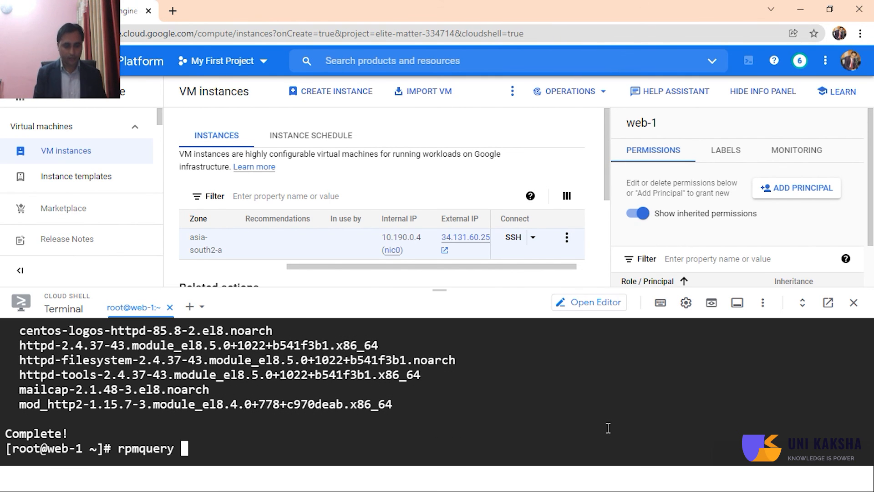
type("httpd")
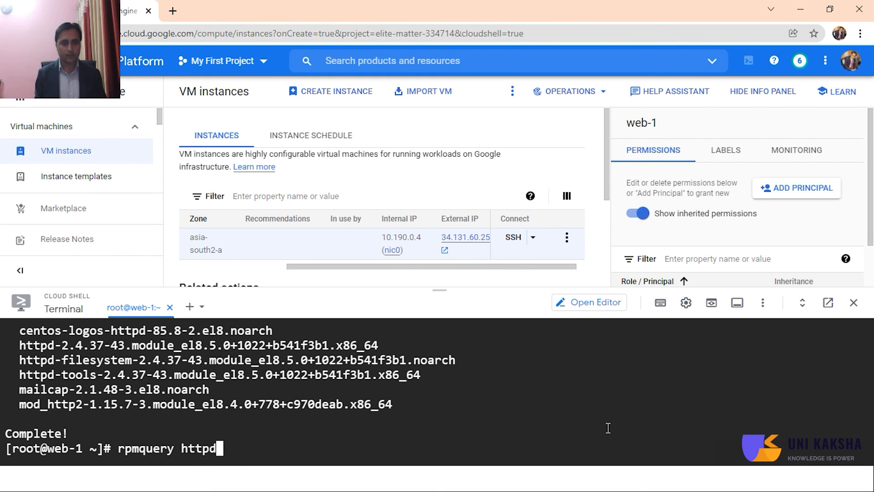
key("Return")
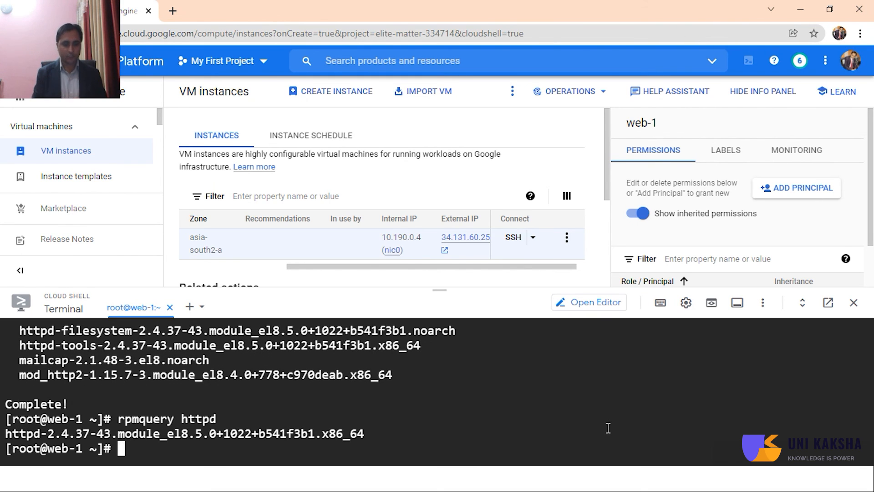
In /var/www/html/, create index.html containing "This is my Webserver running in Google cloud" using echo.
type("cd /var/www/html/")
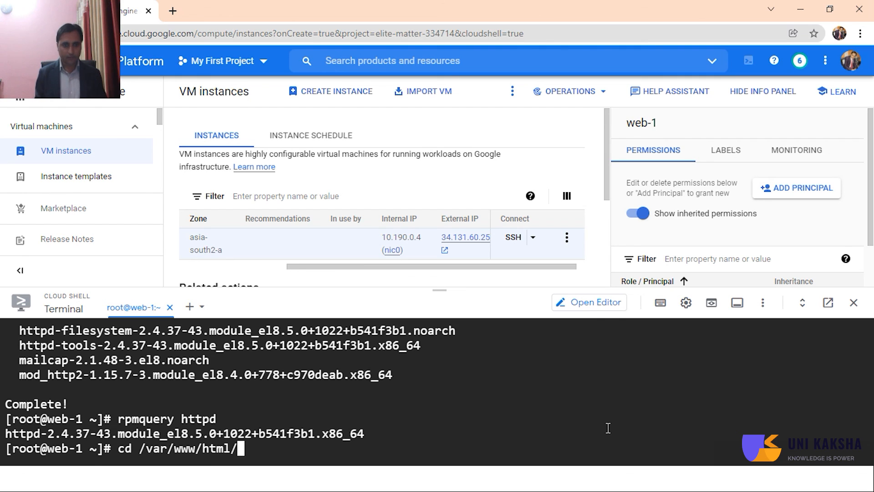
key("Return")
type("echo \"")
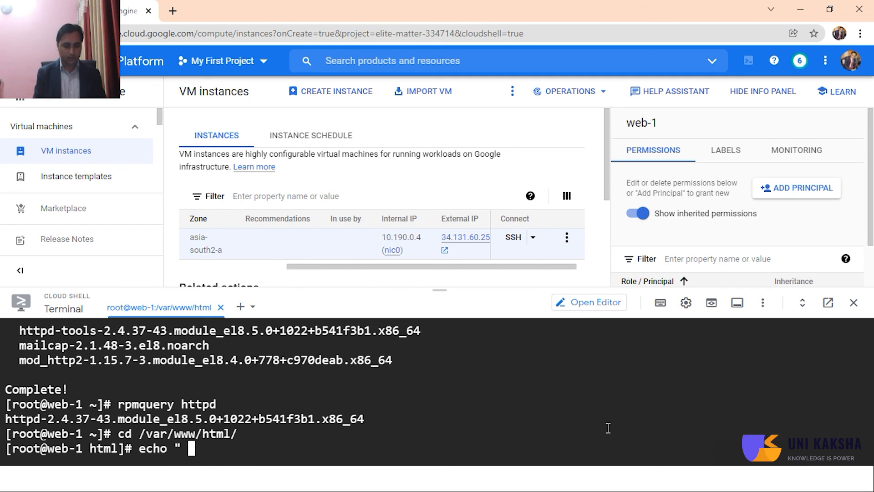
key("BackSpace")
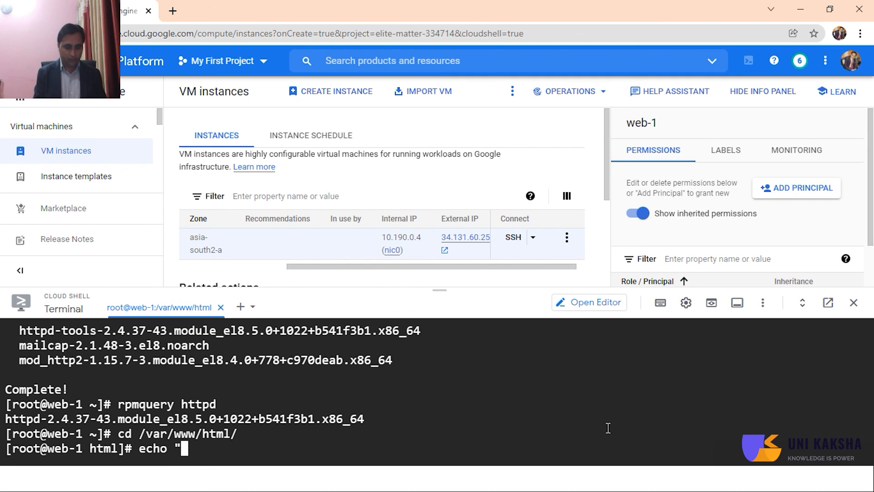
type("This is ")
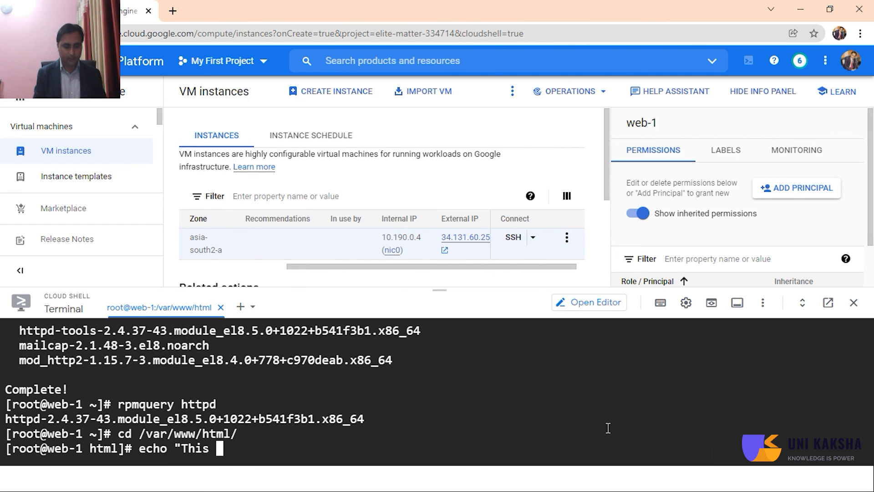
type("is my Web")
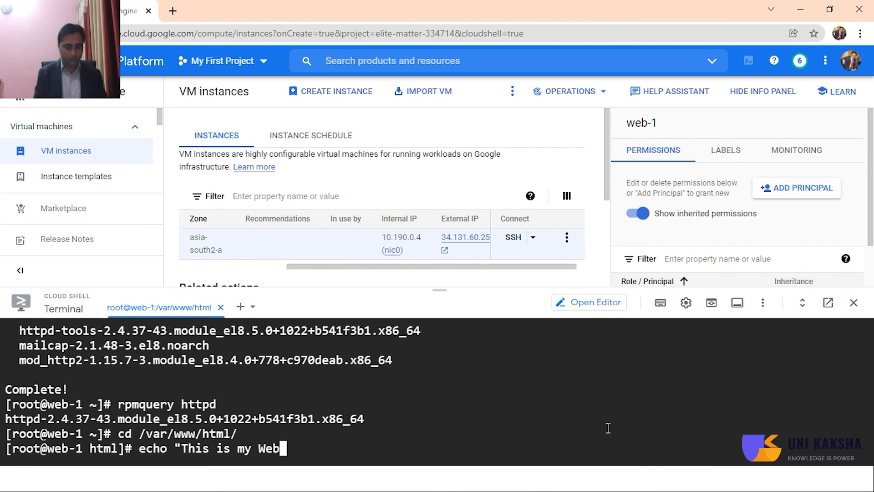
type("server ")
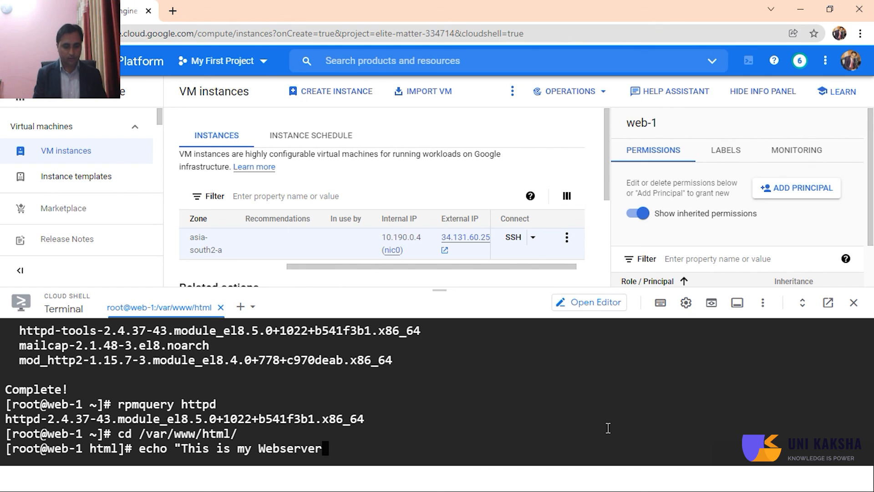
type("ru")
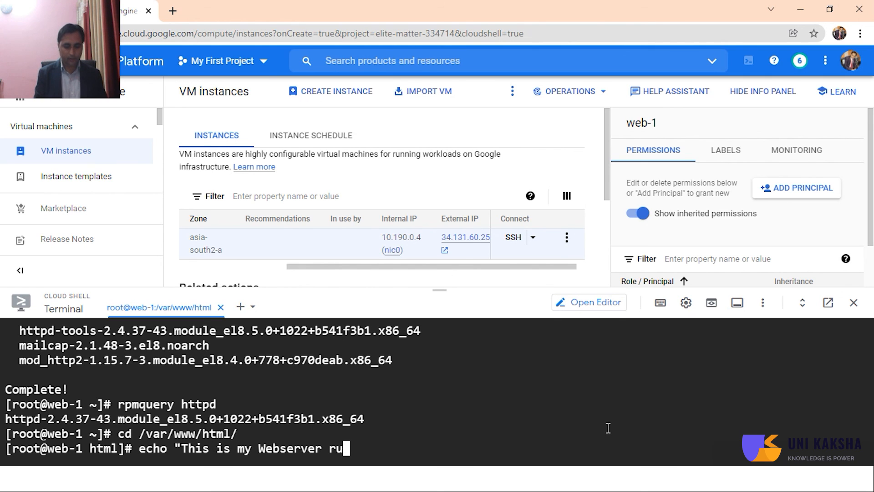
type("nning in ")
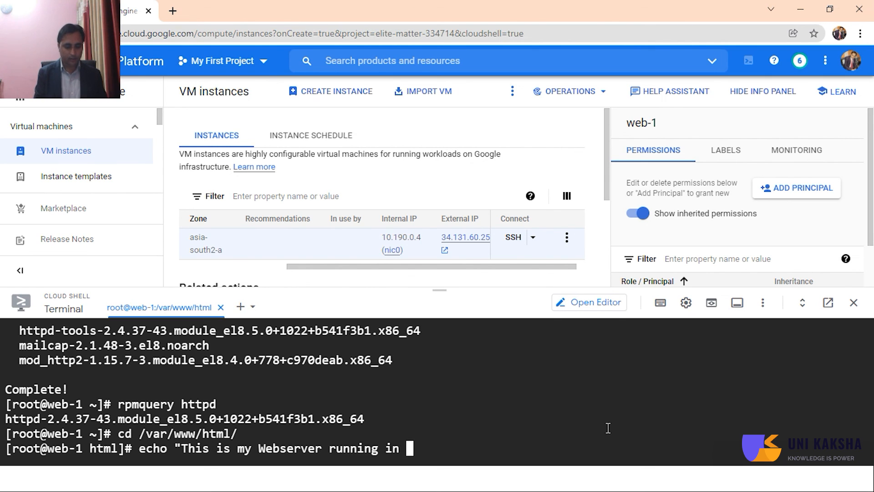
type("Goog")
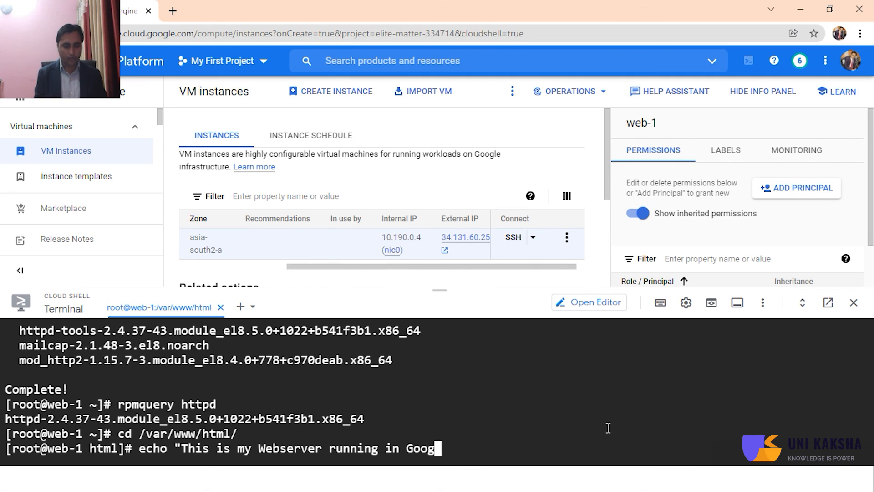
type("le cloud")
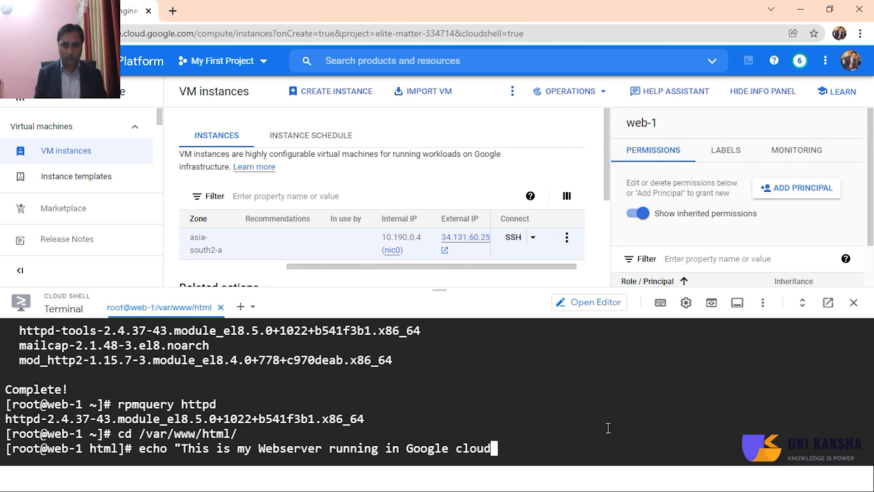
type("\" > index")
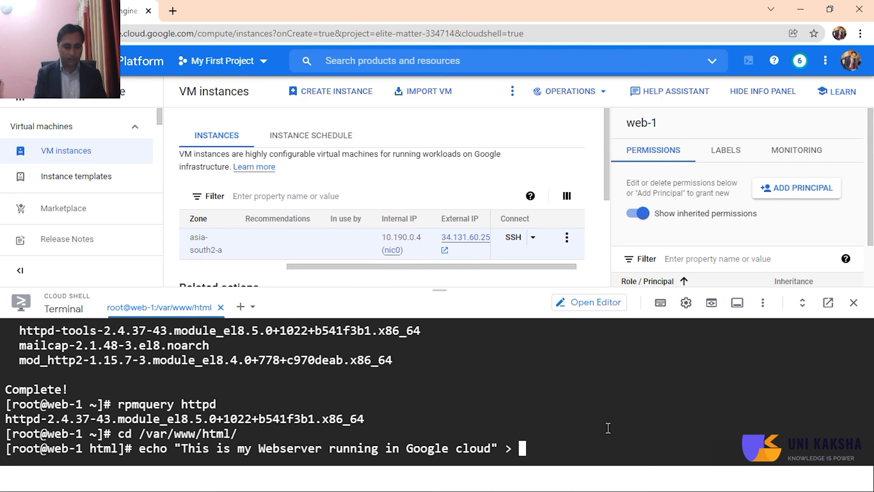
type(".html")
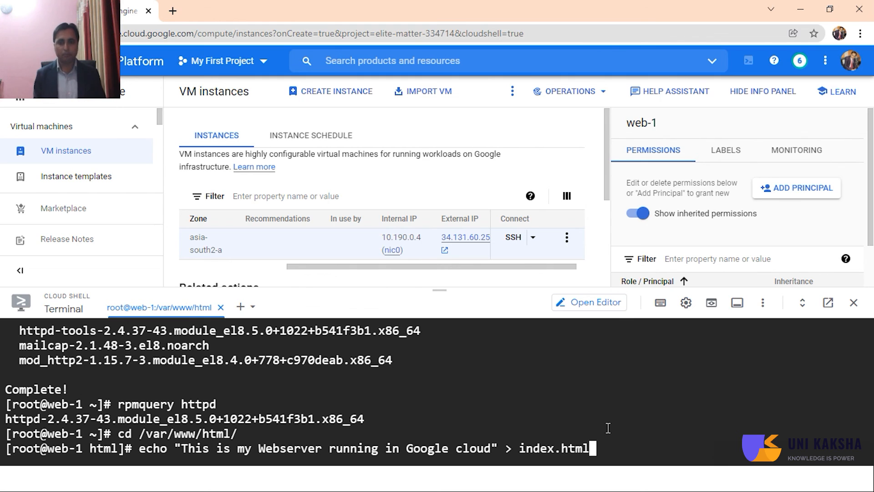
key("Return")
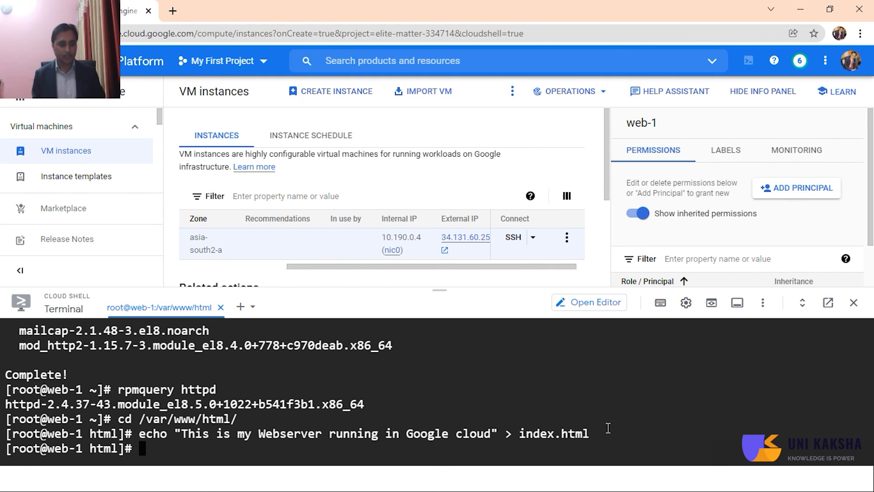
Start the Apache service with "systemctl start httpd" and enable it at boot with "systemctl enable httpd".
type("syste")
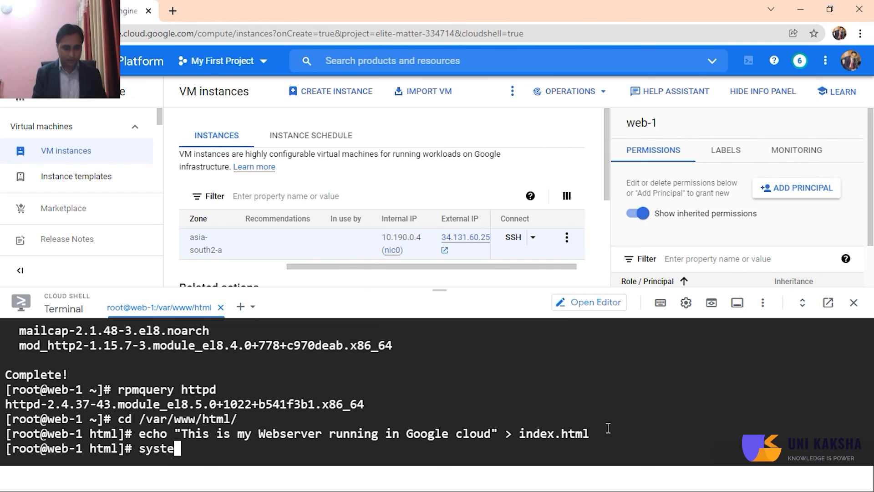
type("mctl start ")
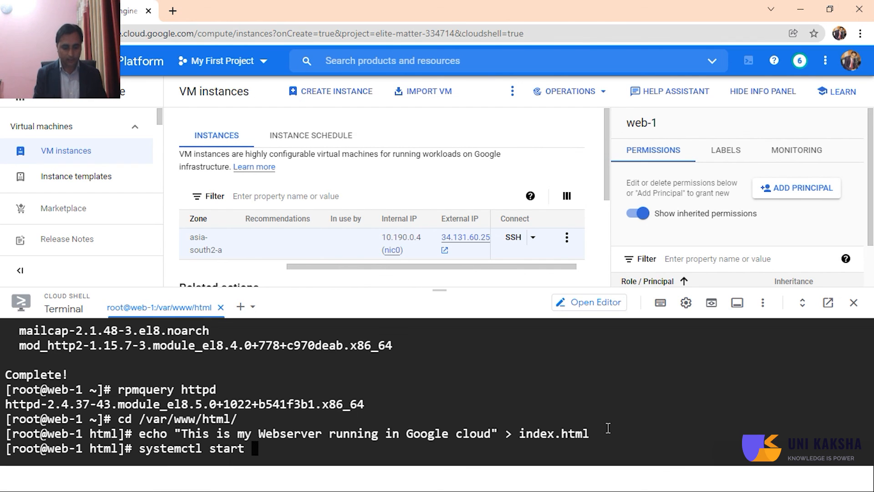
type("httpd")
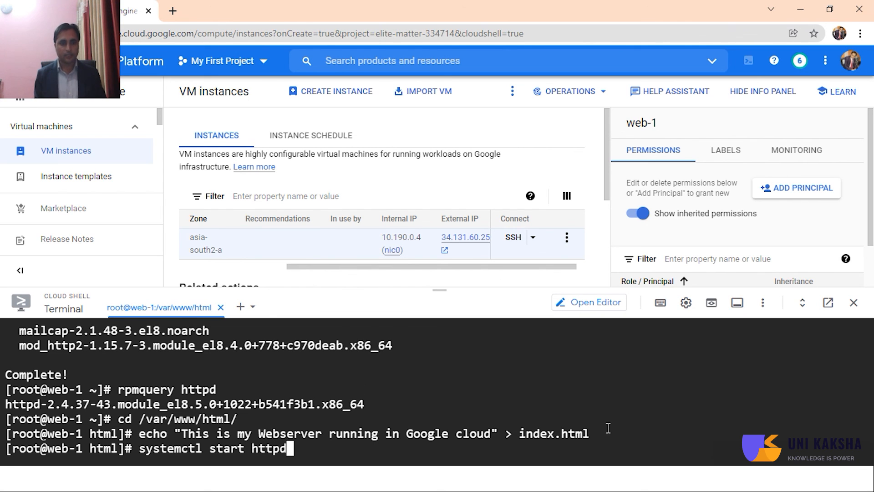
key("Return")
type("system")
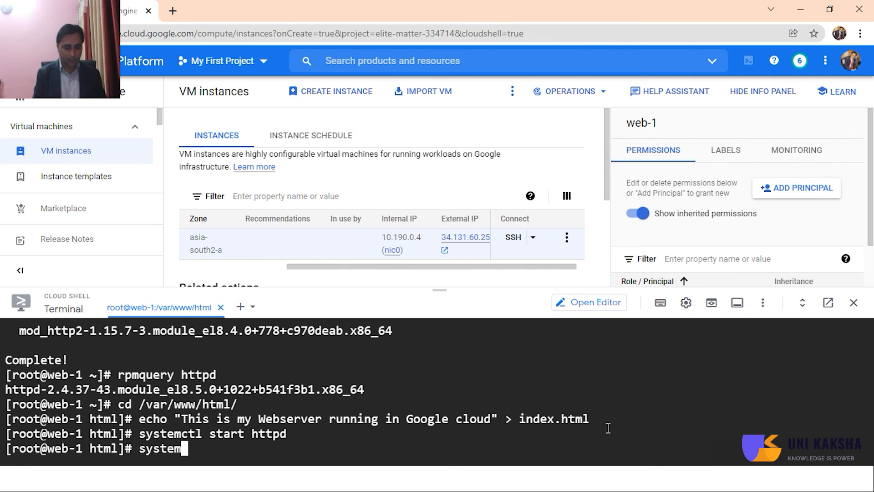
type("ctl ena")
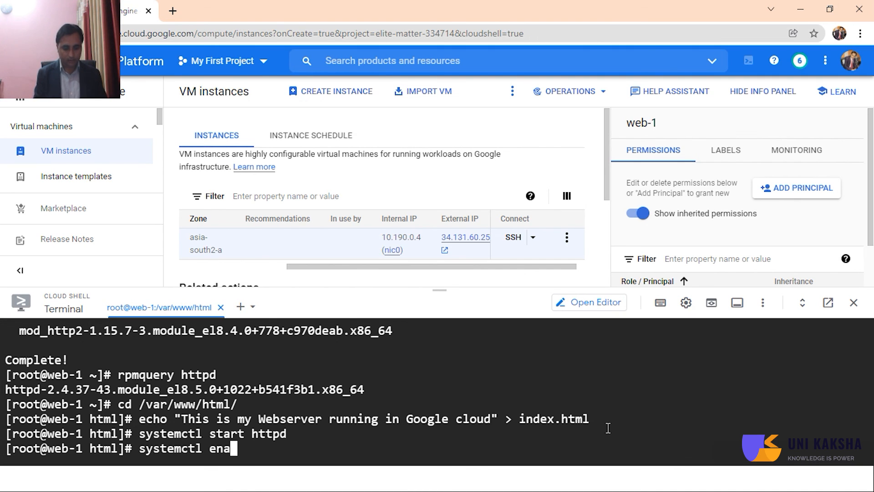
type("ble ")
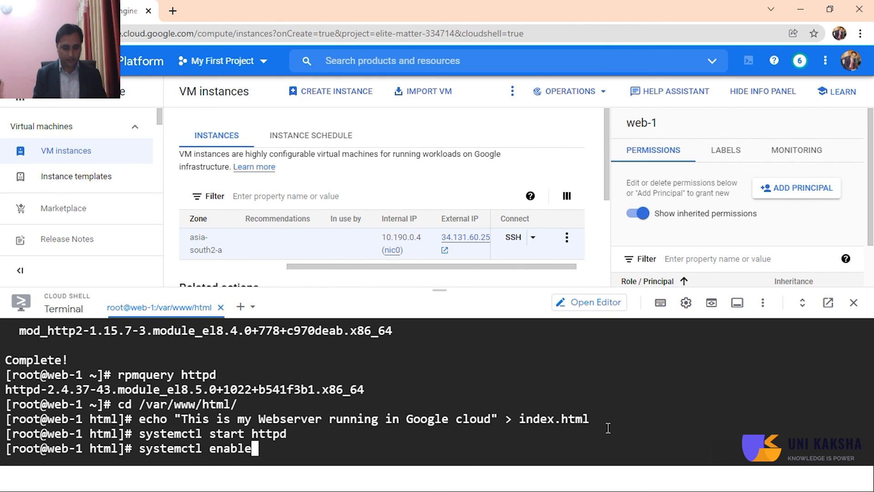
type("httpd")
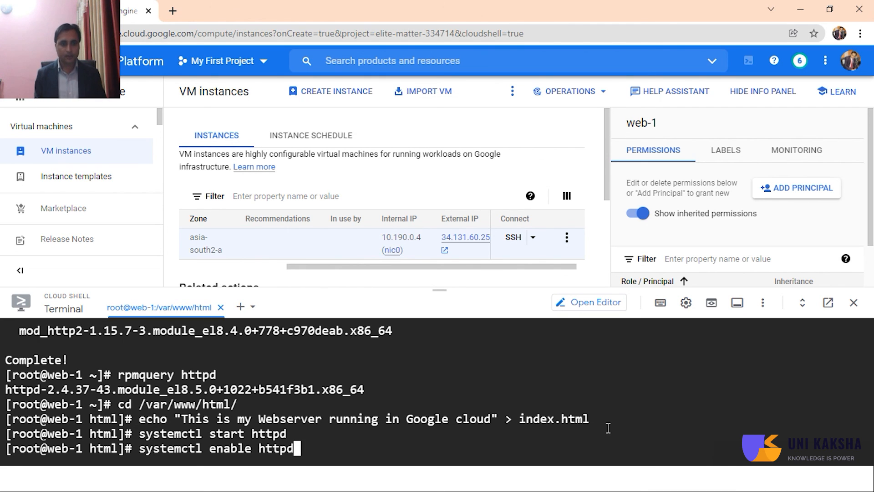
key("Return")
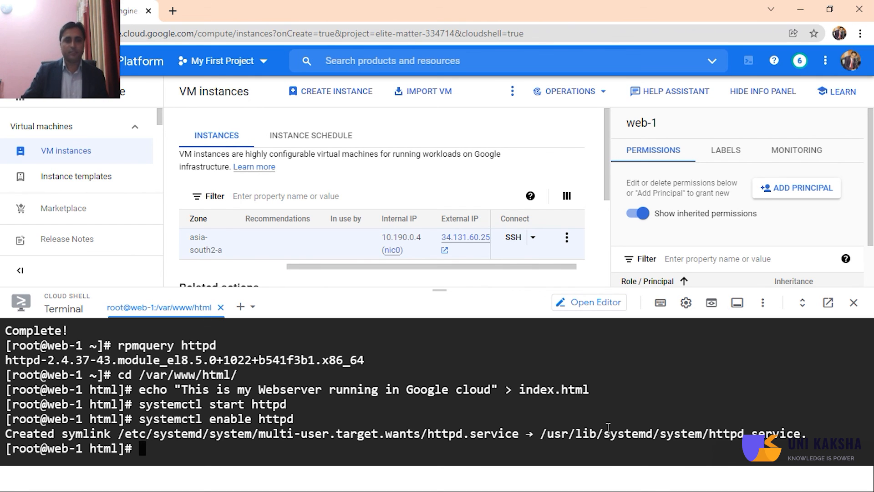
Copy web-1's external IP, load it in a new browser tab to view the web page, and return to the VM instances page.
mouse_move(456, 252)
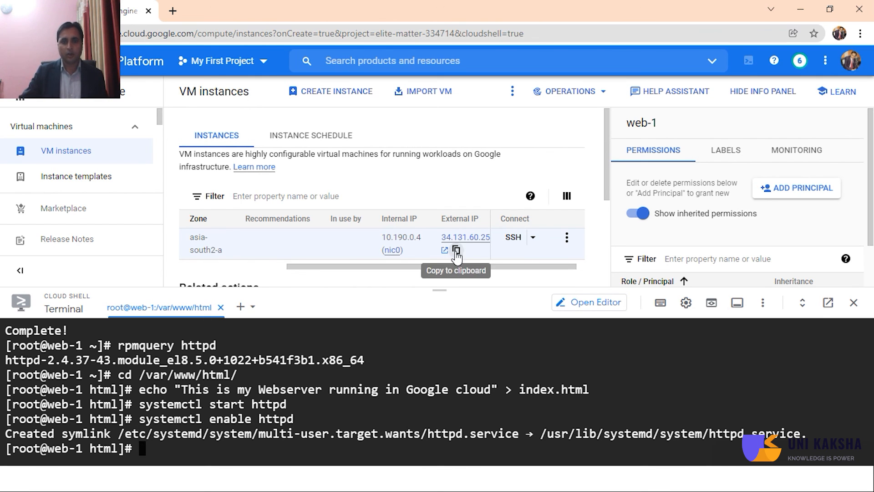
left_click(456, 250)
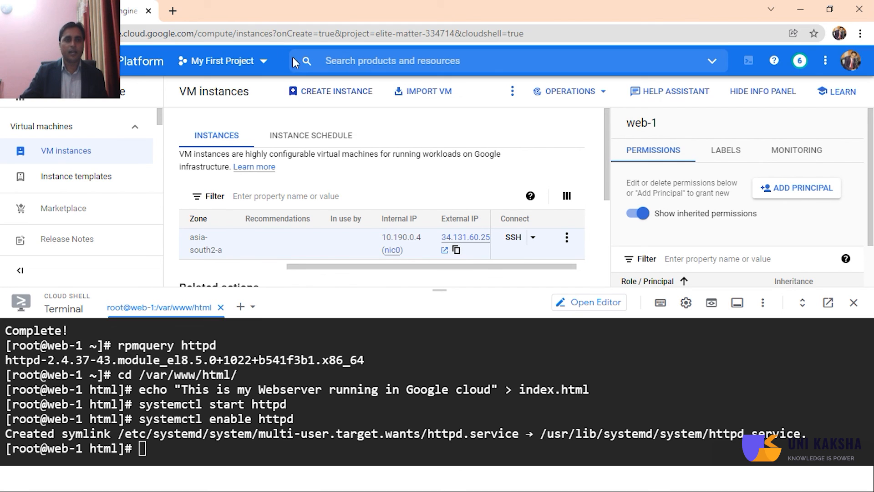
left_click(173, 11)
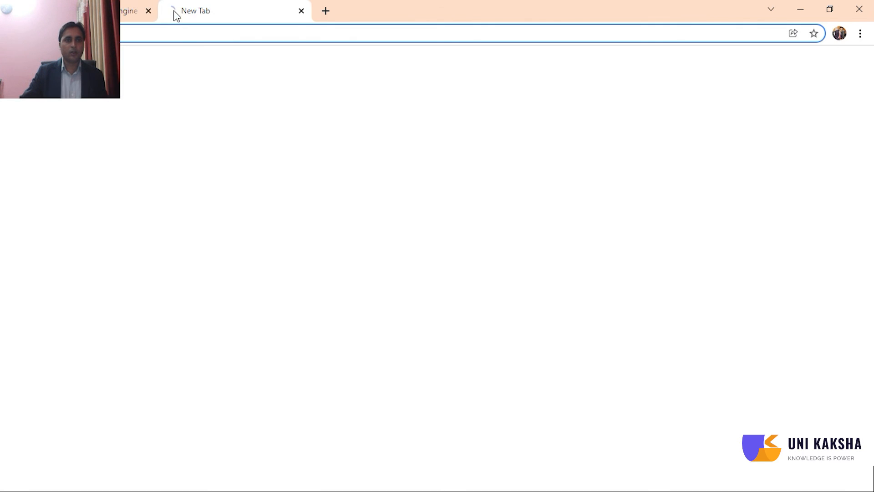
right_click(181, 35)
left_click(243, 137)
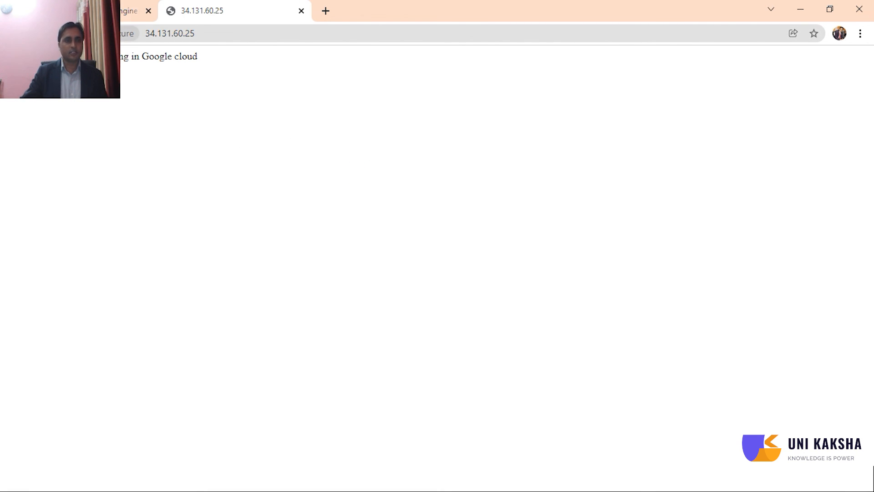
left_click(106, 11)
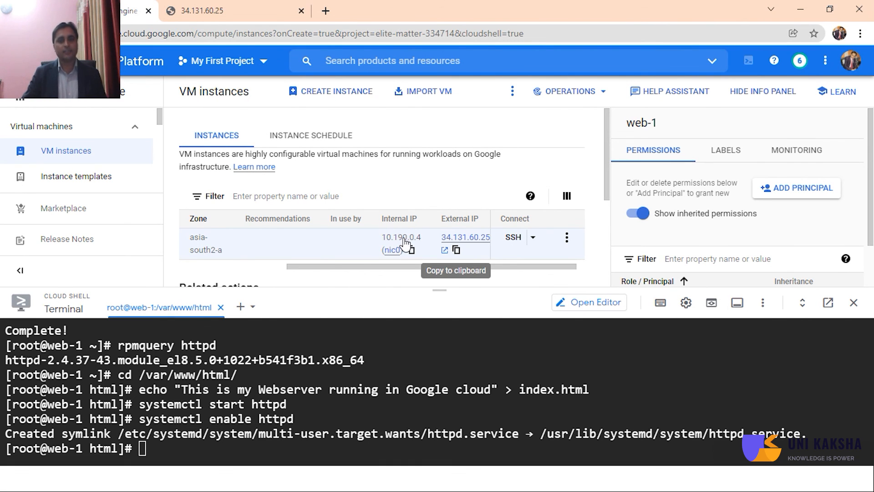